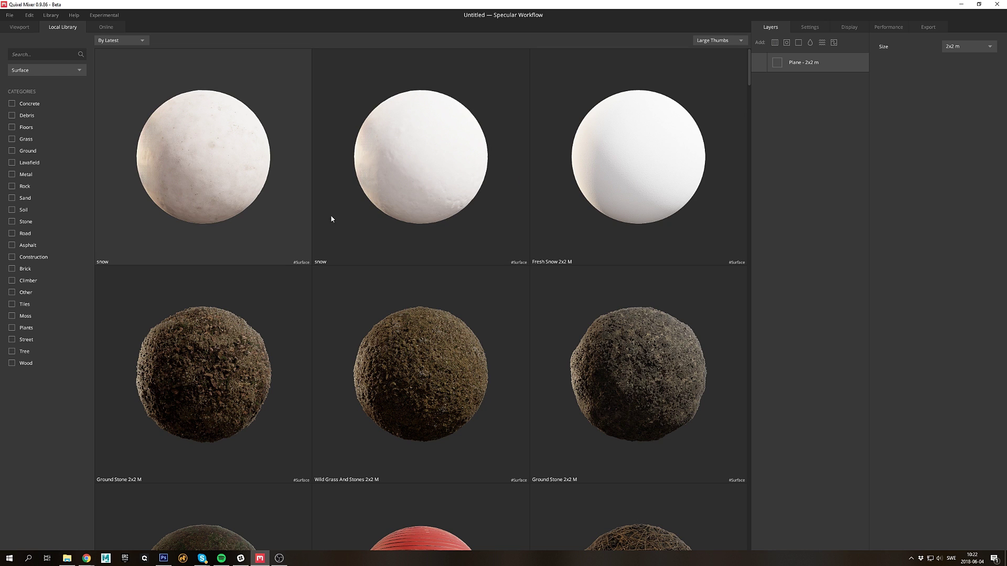
Step: Add the smoother snow surface as base layer with high frequency 4.00, low frequency 2.27, a whiter diffuse colour and 2 repetitions
left_click(418, 179)
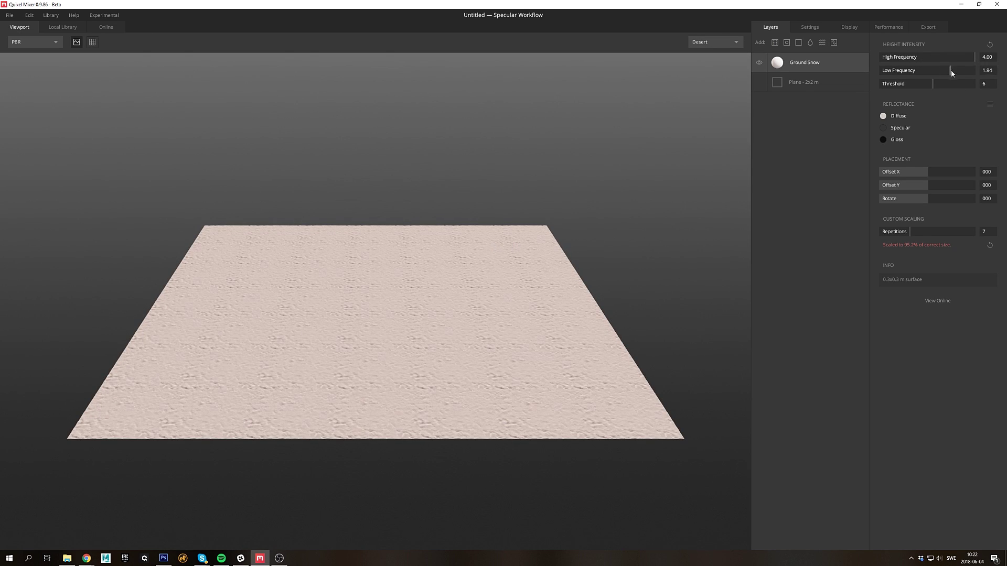
left_click(883, 116)
left_click(592, 360)
left_click_drag(913, 234, 885, 228)
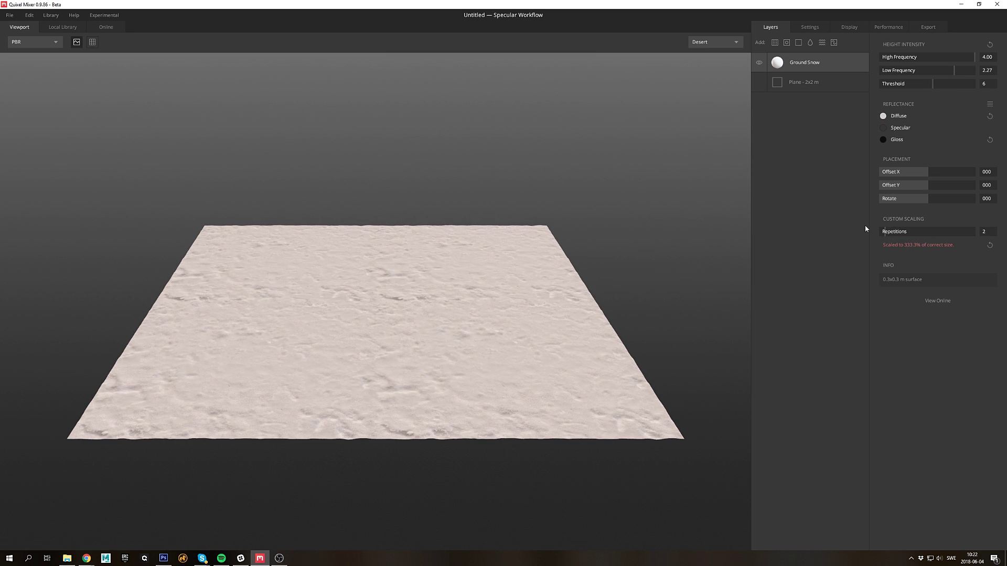
Step: Add a Noise layer above the base snow with amplitude 0.30 and frequency 1.50, and check its effect on the surface up close
left_click(823, 43)
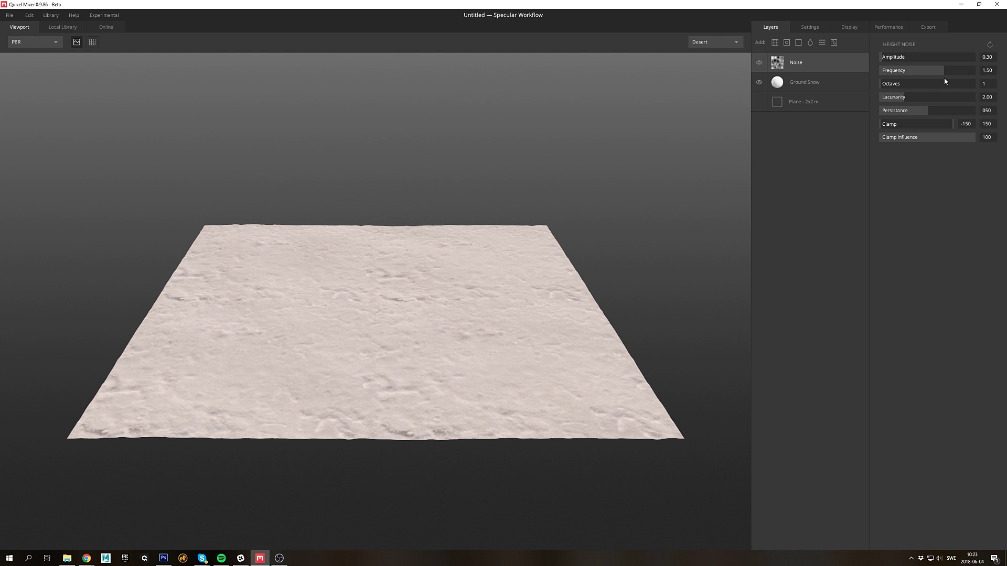
left_click(761, 62)
left_click_drag(356, 249, 332, 303, "alt")
middle_click_drag(332, 303, 339, 257, "alt")
right_click_drag(339, 257, 559, 330, "alt")
left_click_drag(558, 330, 415, 279, "shift")
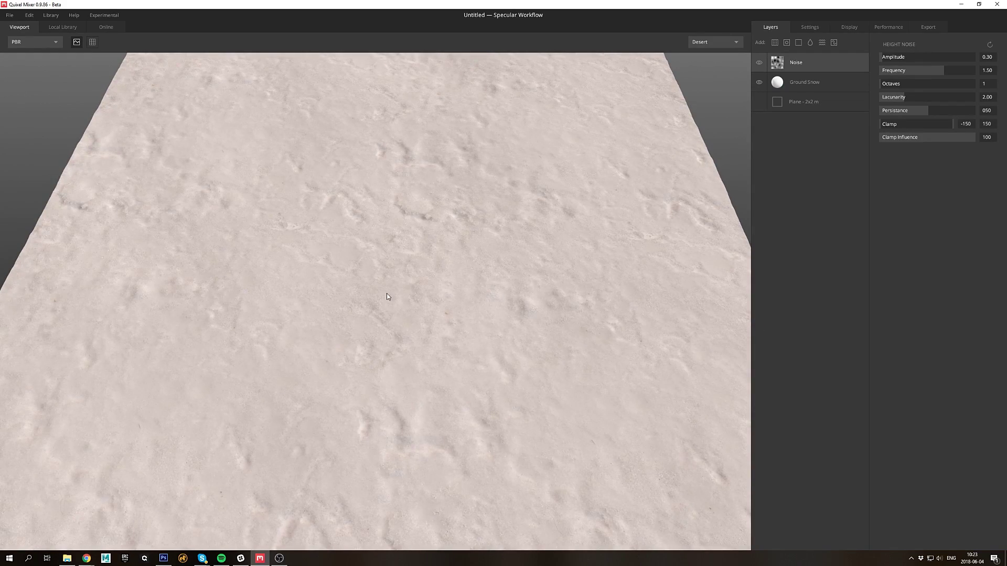
Step: Add the spotted snow surface as a layer above the noise and lighten its diffuse colour to match the base snow
left_click(775, 42)
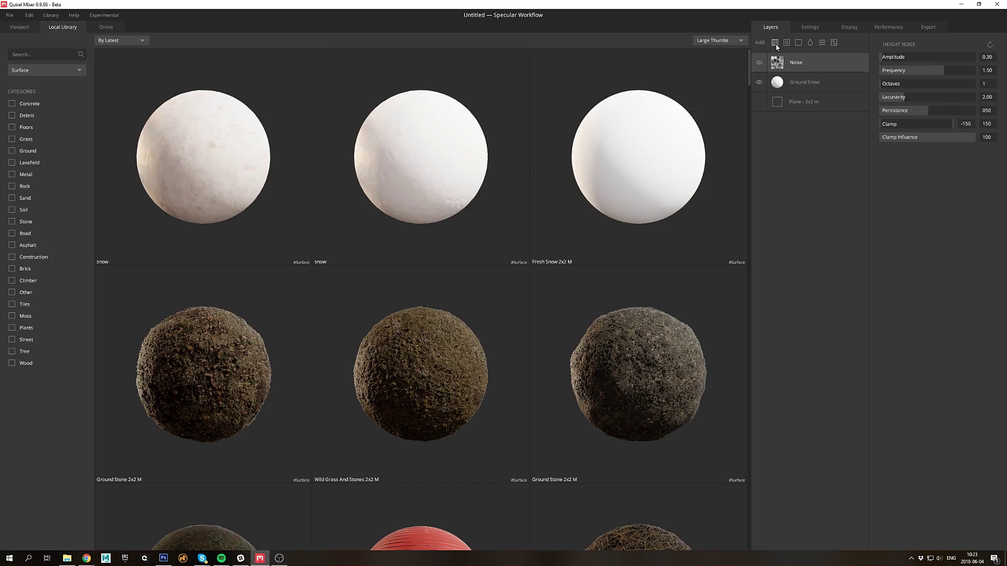
left_click(236, 147)
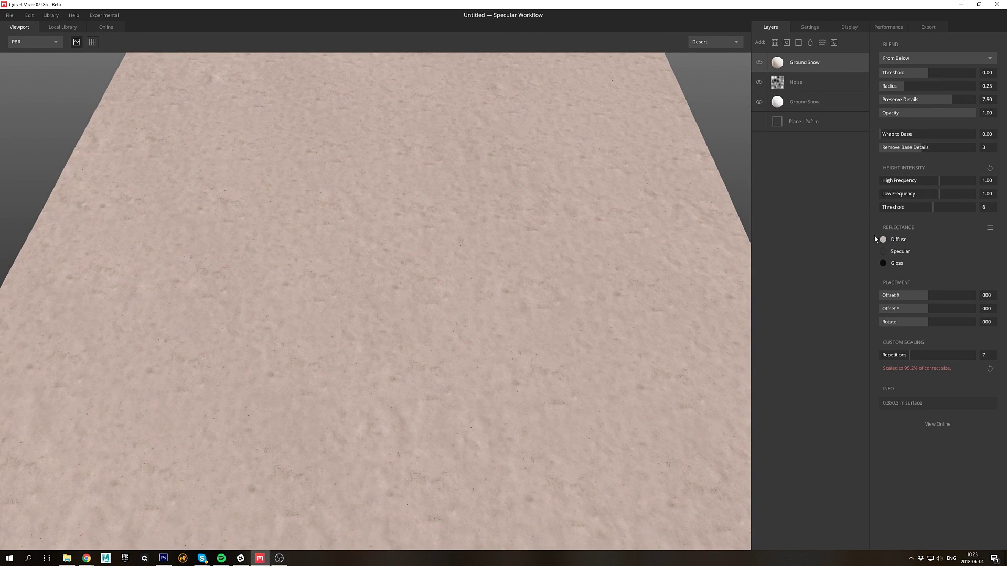
left_click(883, 239)
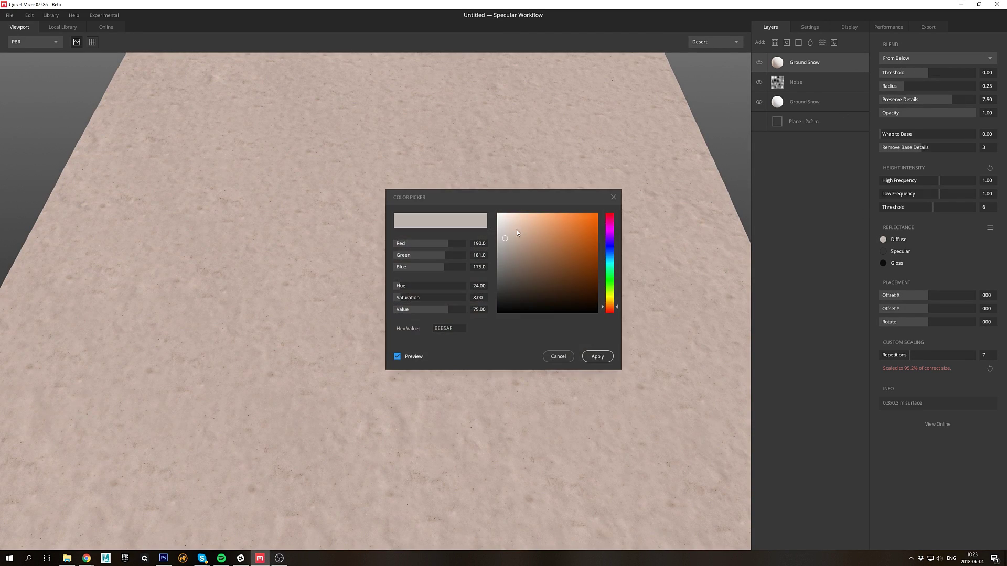
left_click(598, 356)
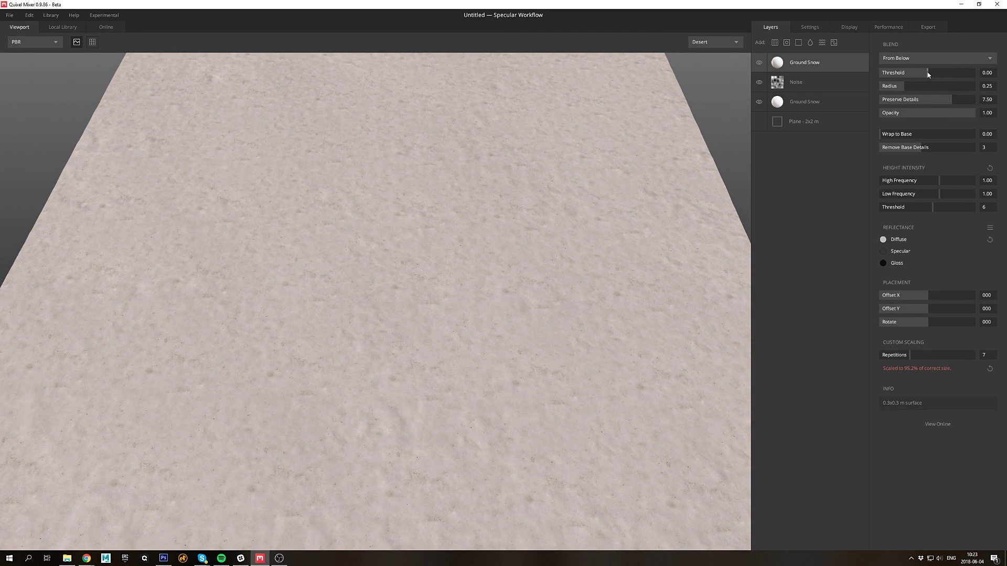
Step: Set the top snow layer's blend threshold to -0.20, high frequency to 2.74, low frequency to 0.91 and repetitions to 2
left_click_drag(928, 74, 923, 72)
left_click_drag(603, 173, 524, 149)
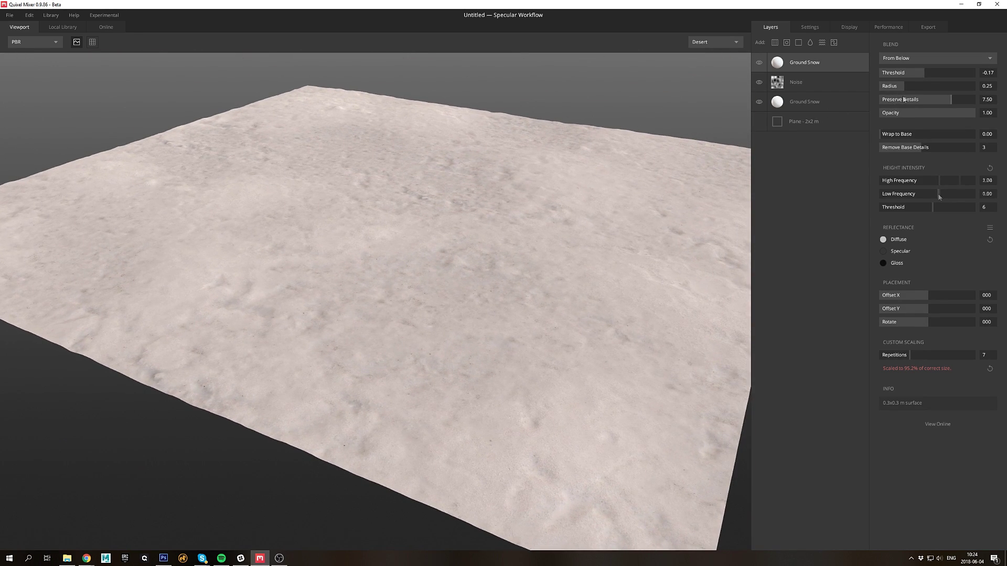
left_click_drag(911, 355, 886, 355)
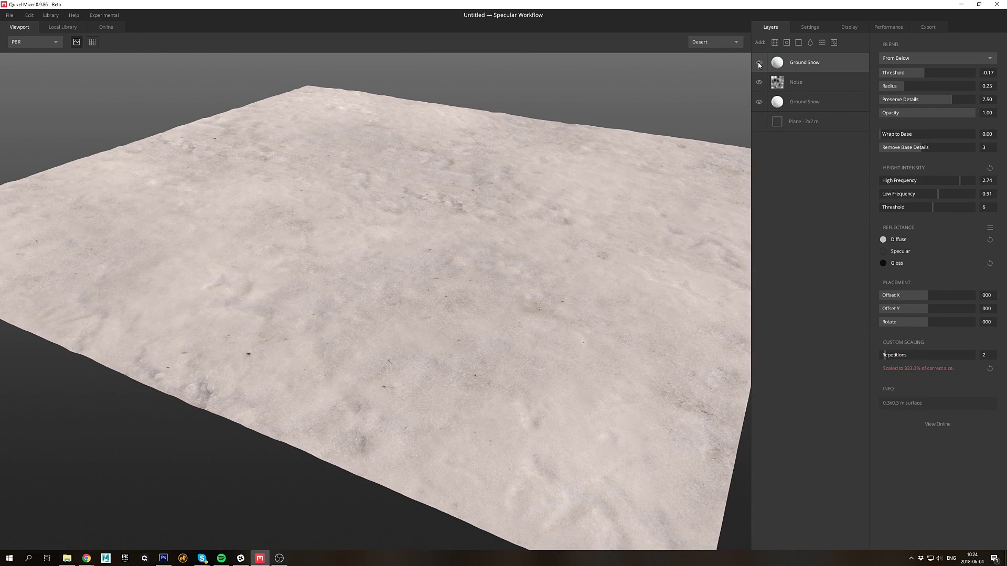
scroll(380, 190, "up", 4)
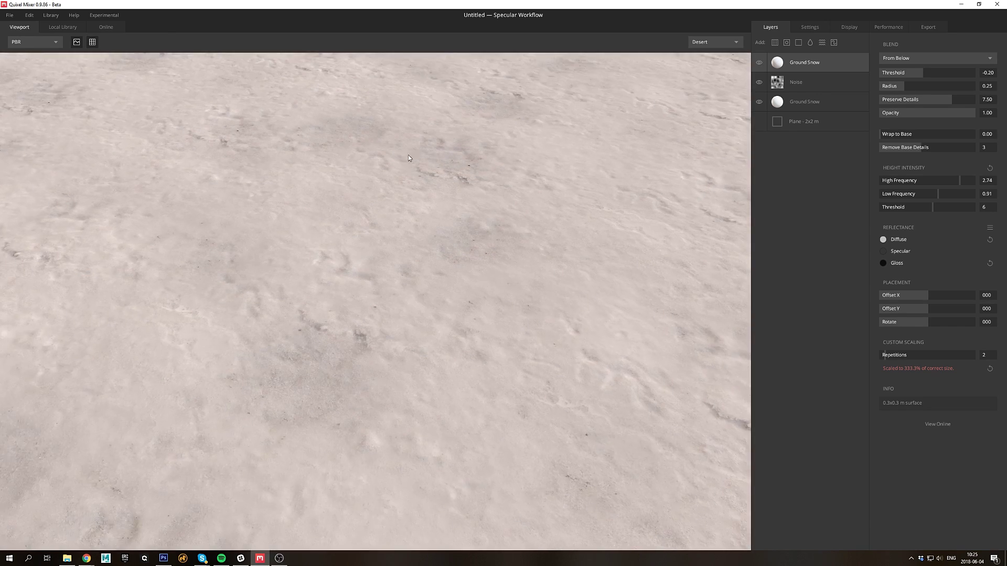
scroll(379, 189, "down", 5)
left_click_drag(385, 133, 460, 287)
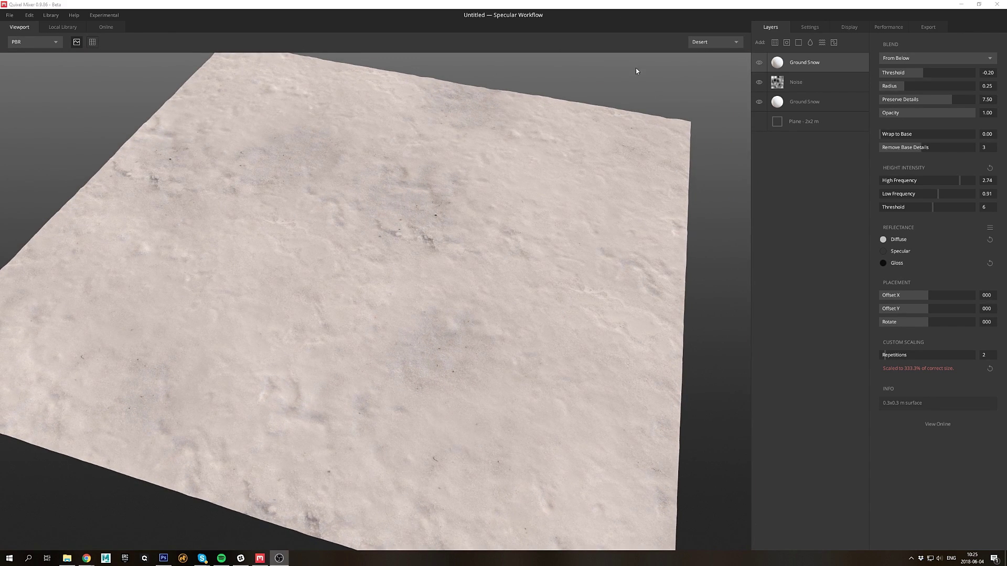
Step: Add a nature debris decal from the local atlas library as a layer on top of the snow
left_click(778, 46)
left_click(786, 43)
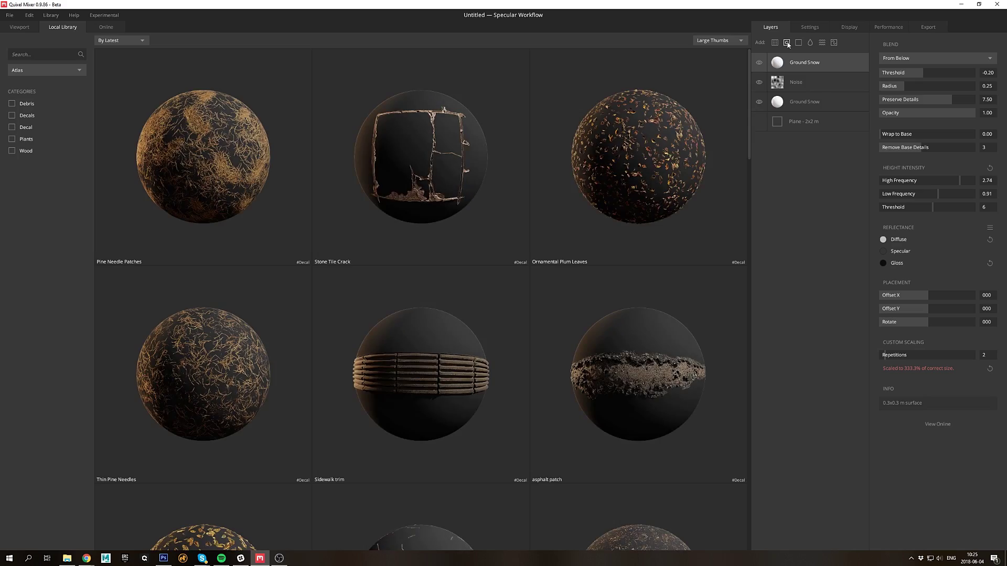
left_click(645, 371)
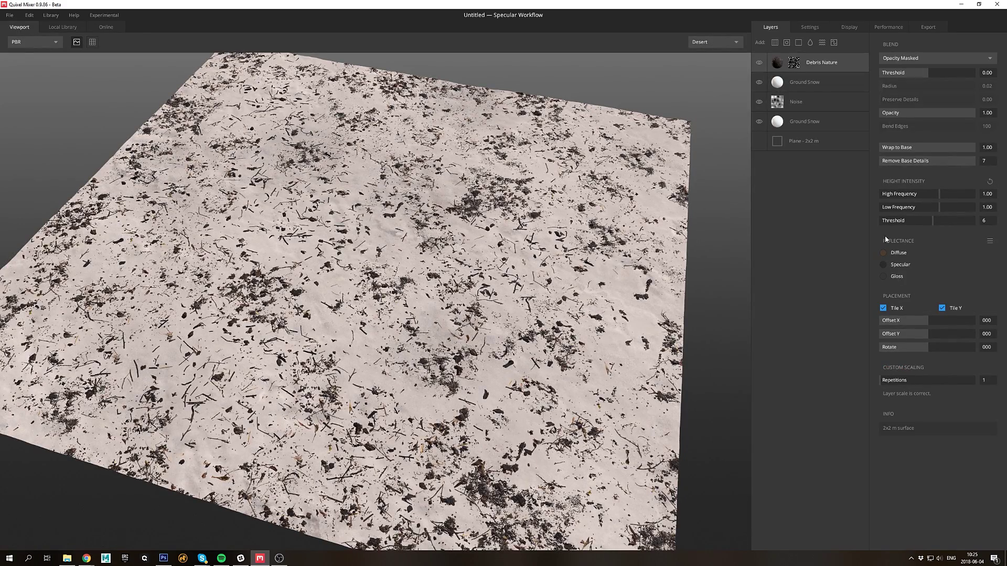
Step: Blend the debris layer From Above with a threshold of -0.19 and a radius of 0.24
left_click(963, 58)
left_click(946, 75)
mouse_move(927, 75)
left_mouse_down()
mouse_move(902, 85)
mouse_move(923, 76)
left_mouse_up()
Step: Examine how the debris blends into the snow, comparing the surface with the debris layer hidden and shown
middle_click_drag(266, 210, 351, 152)
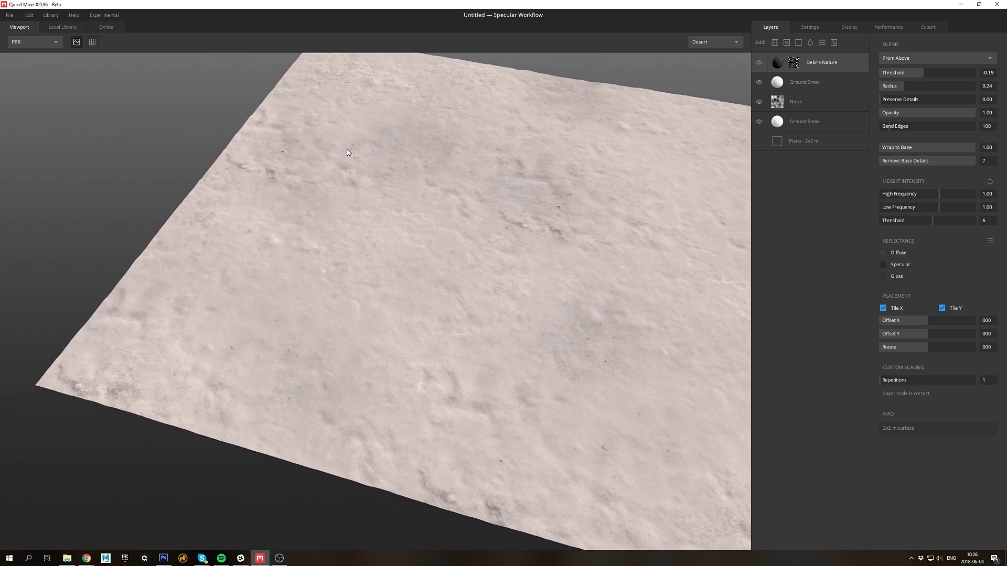
left_click_drag(350, 153, 364, 220)
scroll(364, 221, "up", 5)
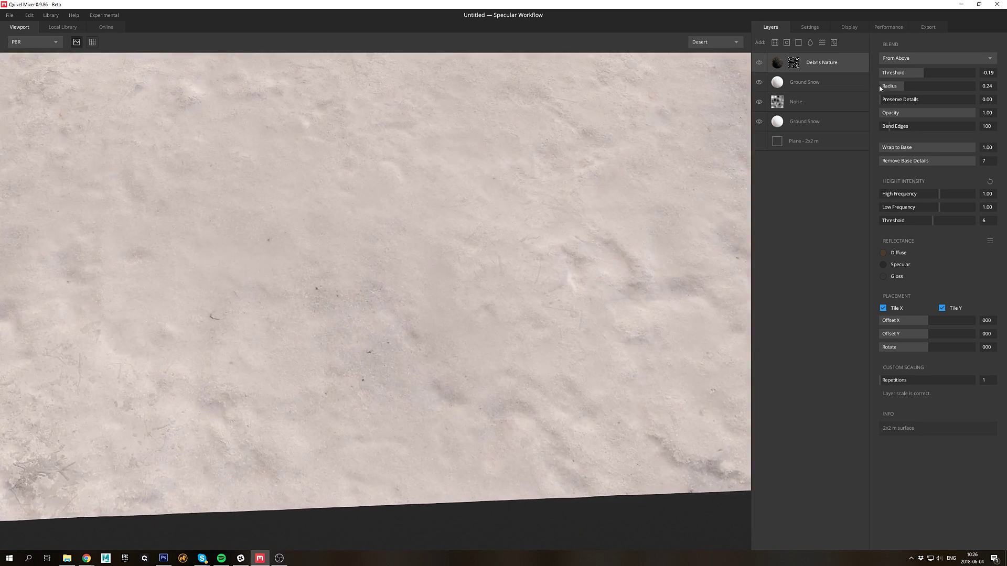
left_click(759, 63)
scroll(478, 198, "down", 2)
scroll(478, 197, "up", 2)
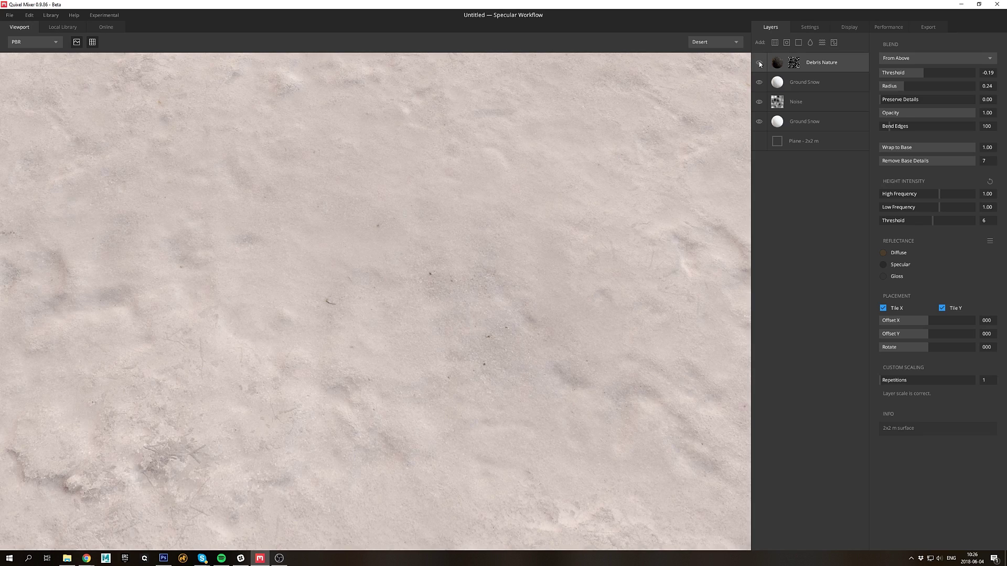
left_click(759, 63)
scroll(423, 231, "down", 5)
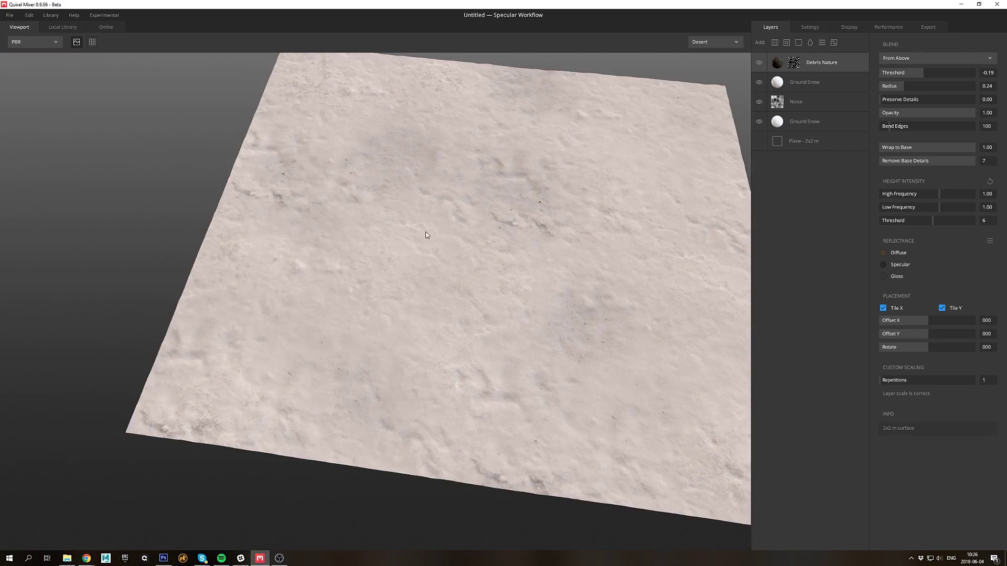
middle_click_drag(423, 234, 308, 237)
left_click_drag(308, 240, 375, 227)
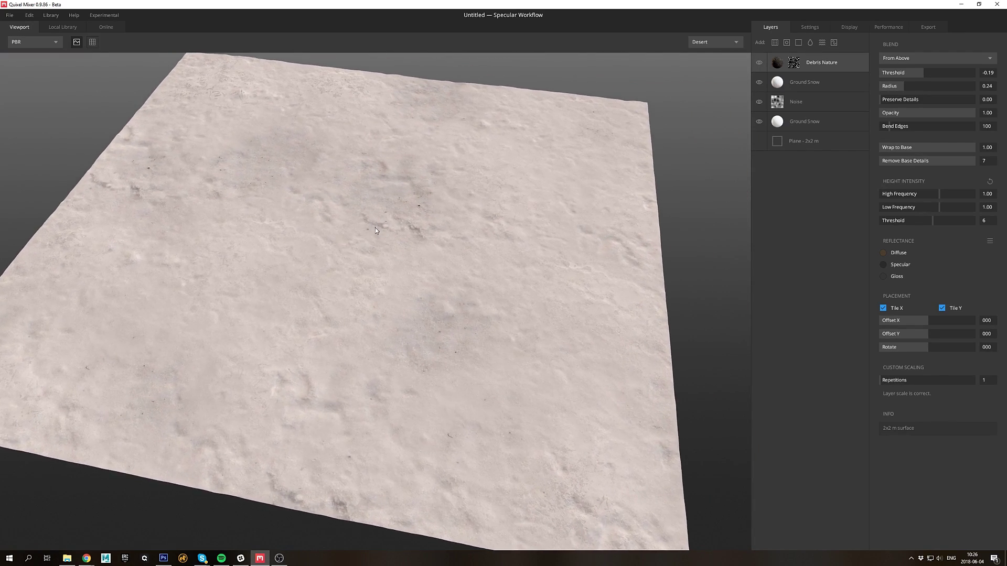
Step: Filter the atlas library to the Debris category and add the sparse Fallen Branches decal as a new top layer
left_click(787, 43)
scroll(559, 362, "down", 5)
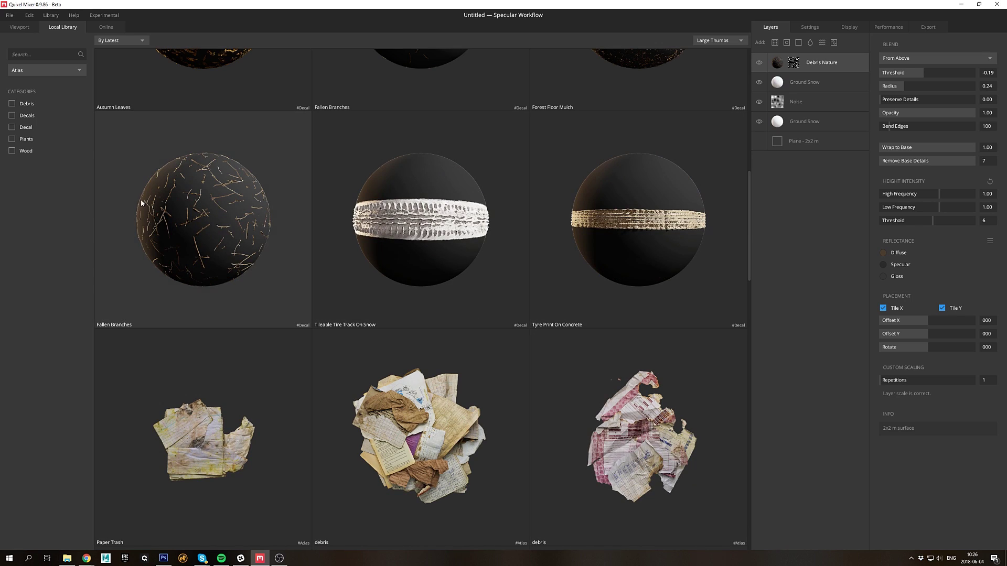
left_click(12, 104)
scroll(294, 336, "up", 5)
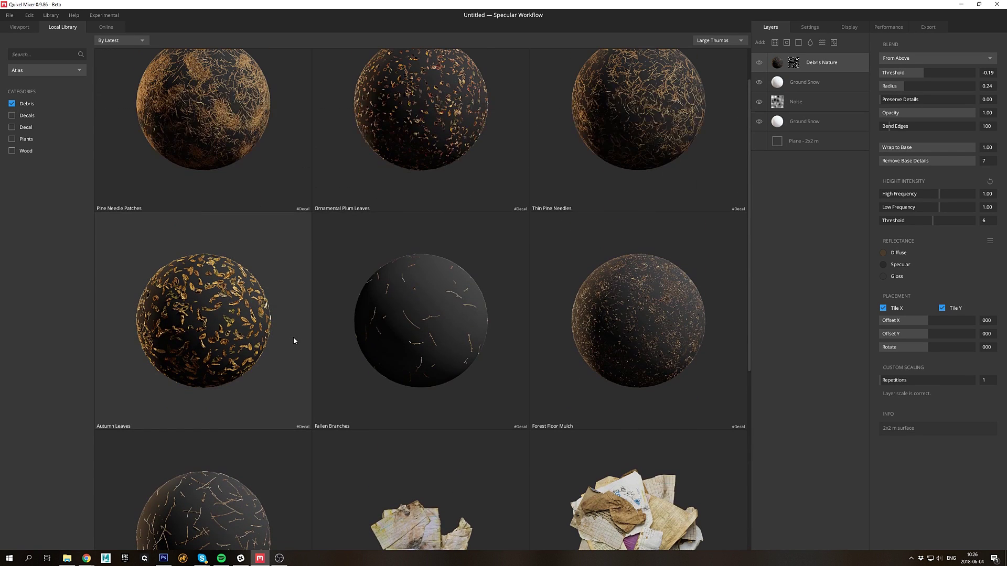
left_click(455, 307)
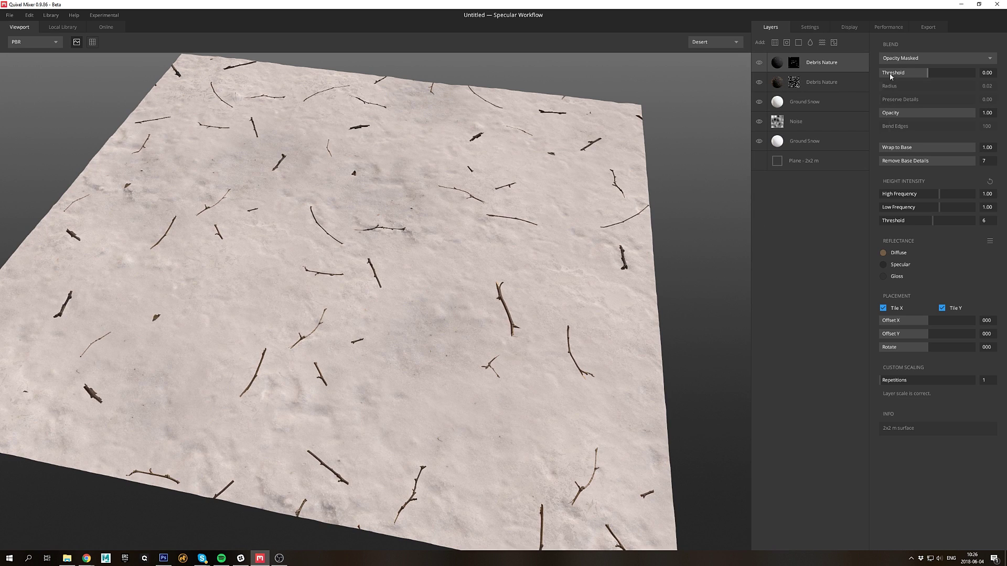
Step: Set the branches layer to 3 repetitions and blend it From Below with threshold -0.12 and radius 0.14
left_click(830, 84)
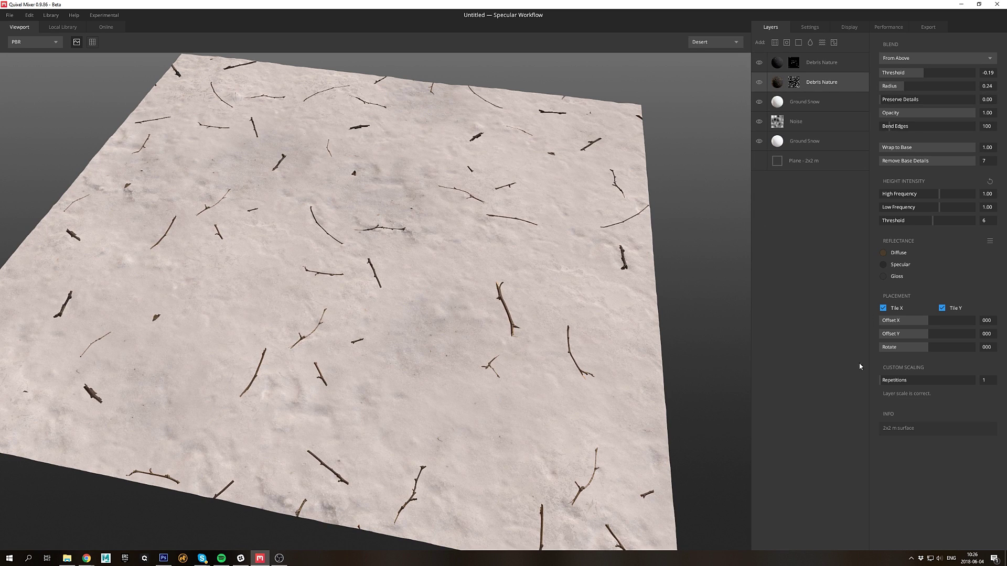
left_click(827, 63)
left_click(886, 380)
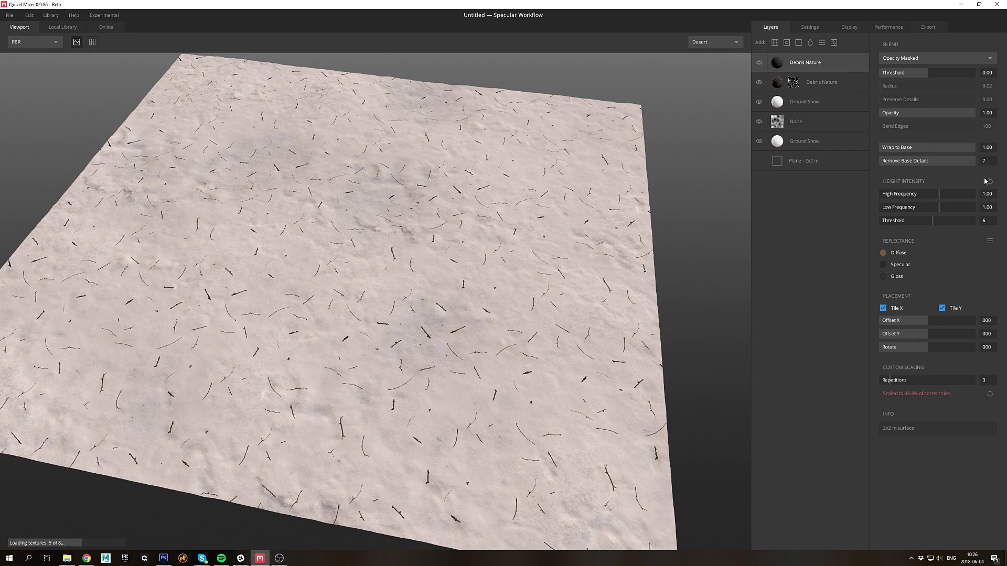
left_click(944, 58)
left_click(933, 72)
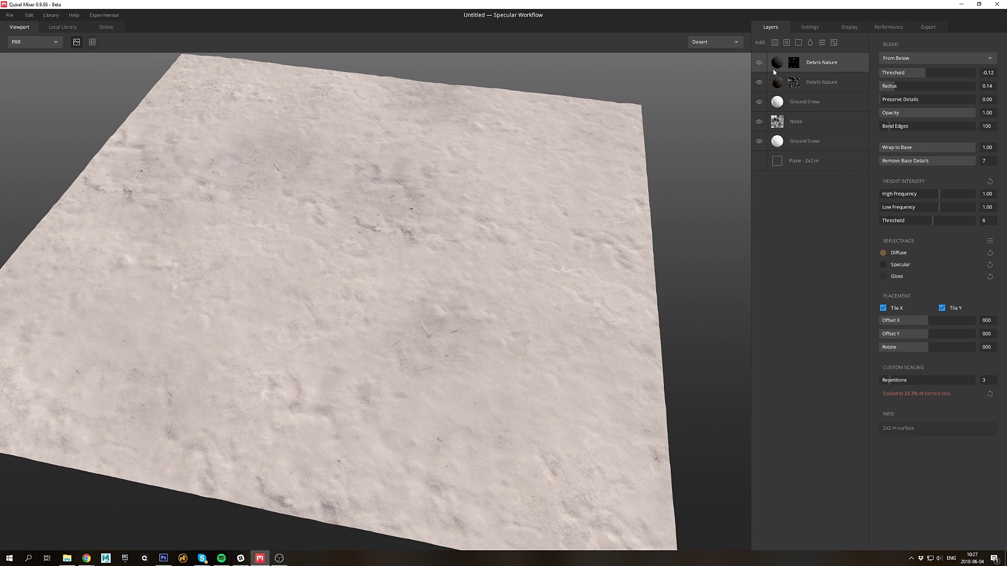
scroll(452, 241, "up", 3)
left_click_drag(488, 210, 347, 186)
scroll(396, 241, "down", 3)
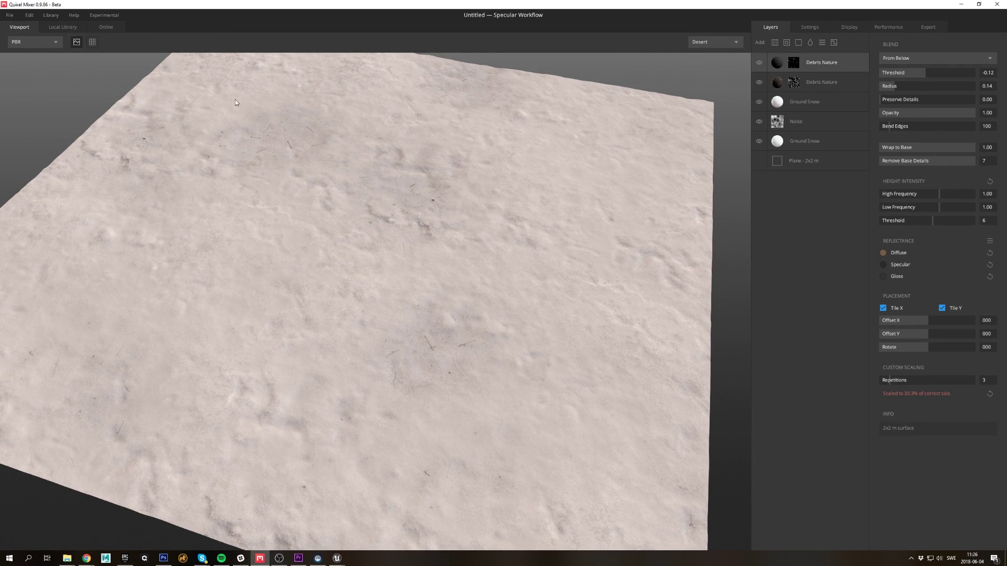
Step: Save the mix as a 4096 px surface named Tutorial_Snow, category Ground, with Roughness instead of Gloss and tags ice, cold, white, snow
left_click(10, 14)
left_click(26, 95)
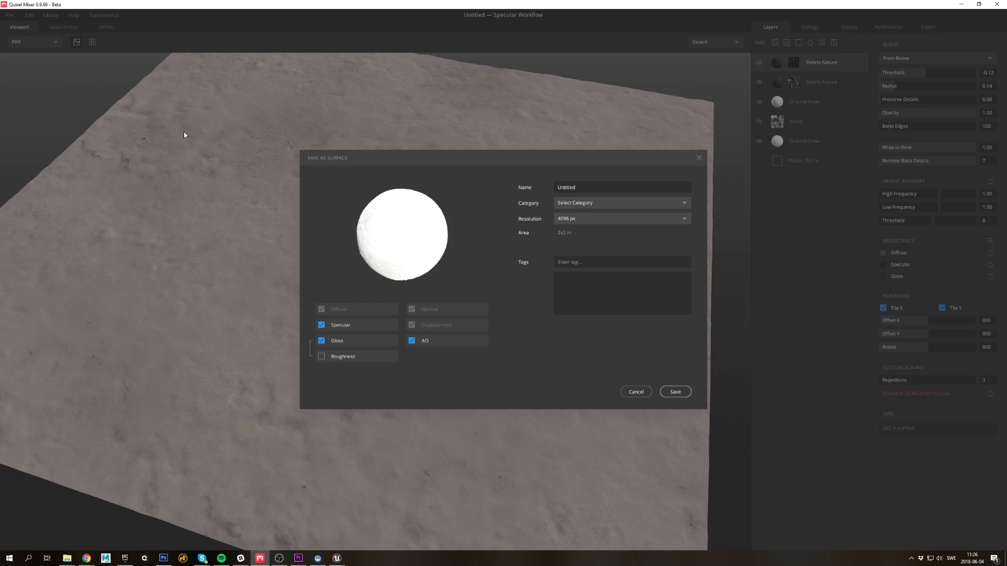
type("Tutorial_Snow")
left_click(577, 203)
left_click(575, 334)
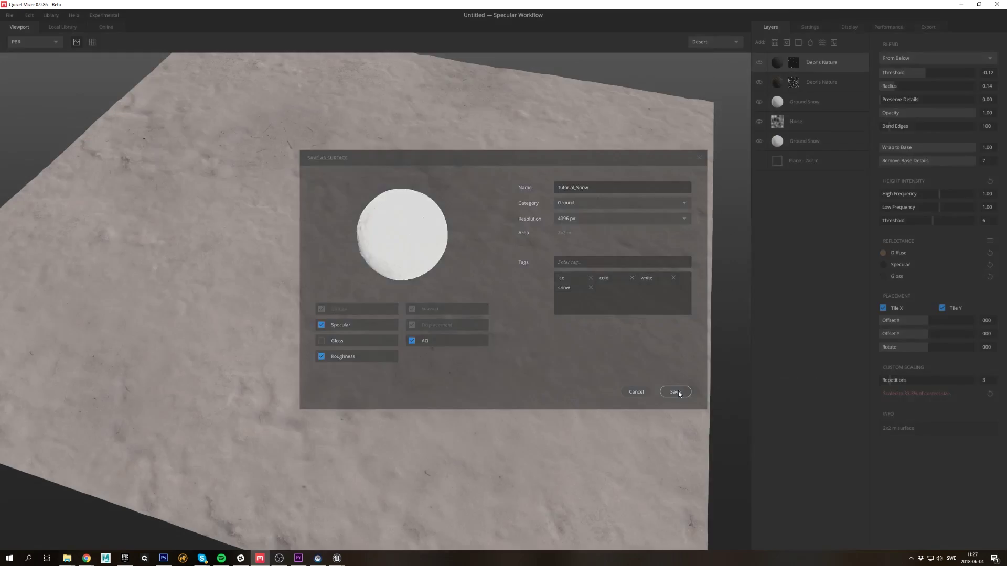
left_click(675, 392)
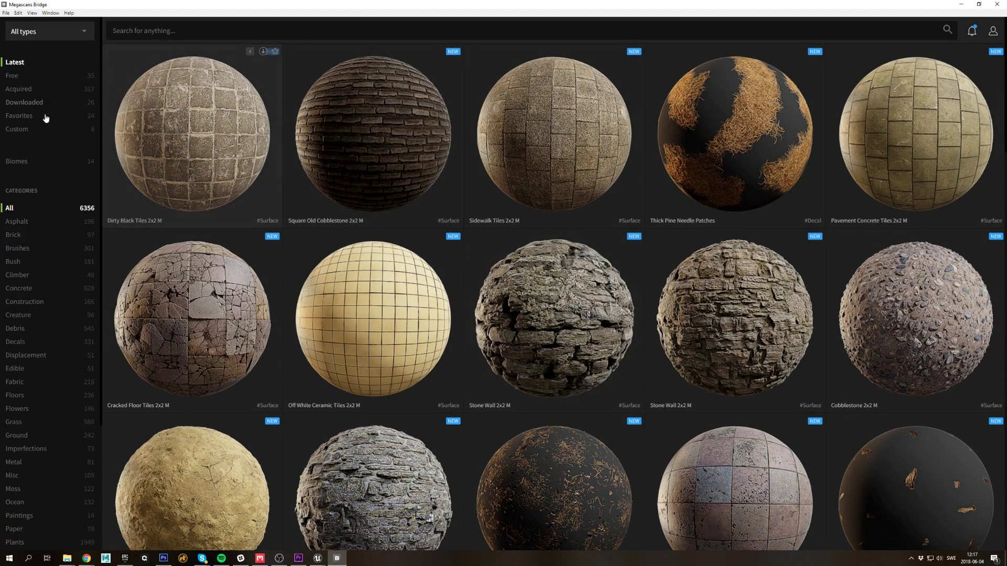
Step: In Megascans Bridge, export the custom Tutorial_snow2 surface to Unreal Engine 4.19 as 4K JPEG
left_click(21, 129)
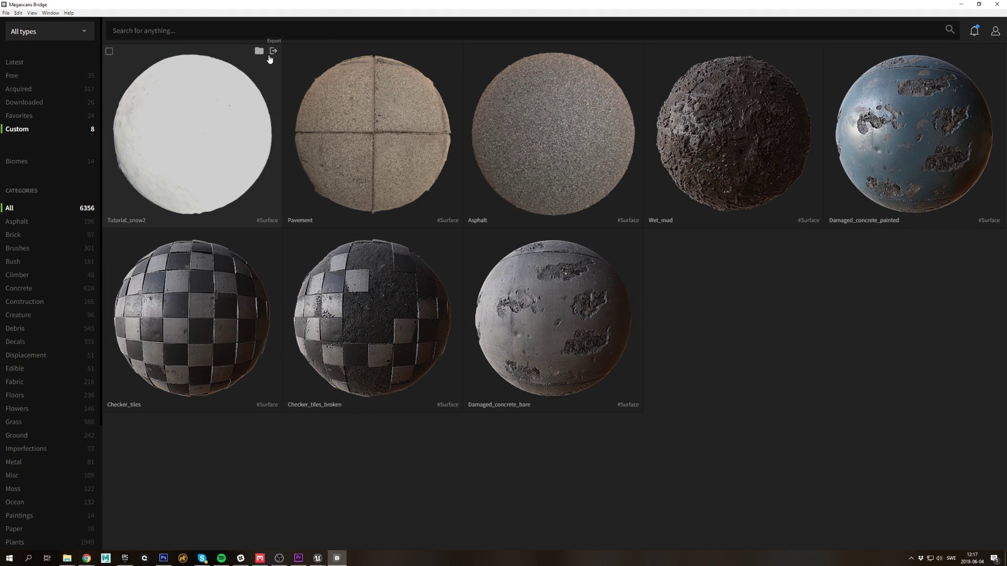
left_click(273, 51)
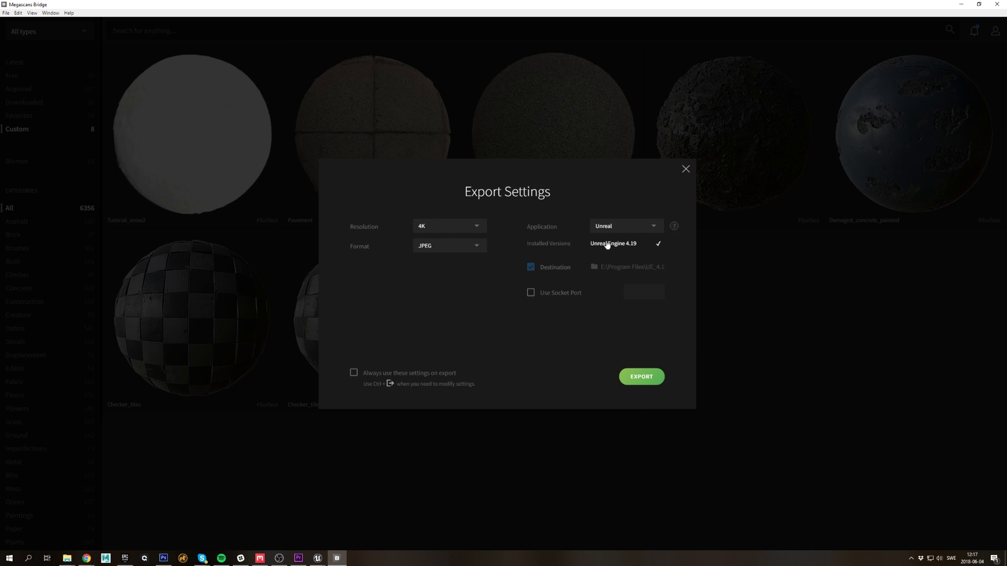
left_click(641, 376)
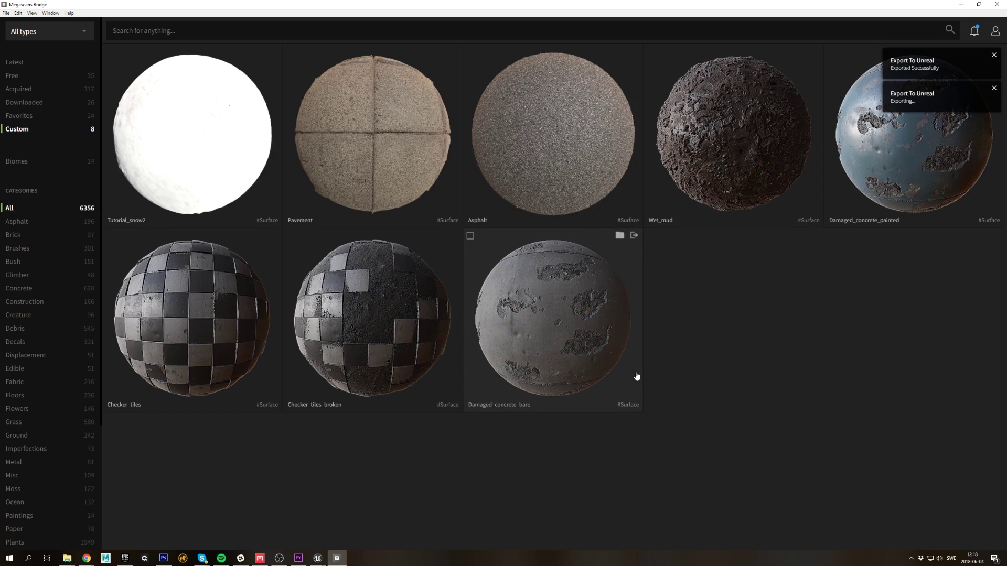
Step: Switch to Unreal Editor and open the Custom_Surface folder inside the project's Megascans content
key("alt+Tab")
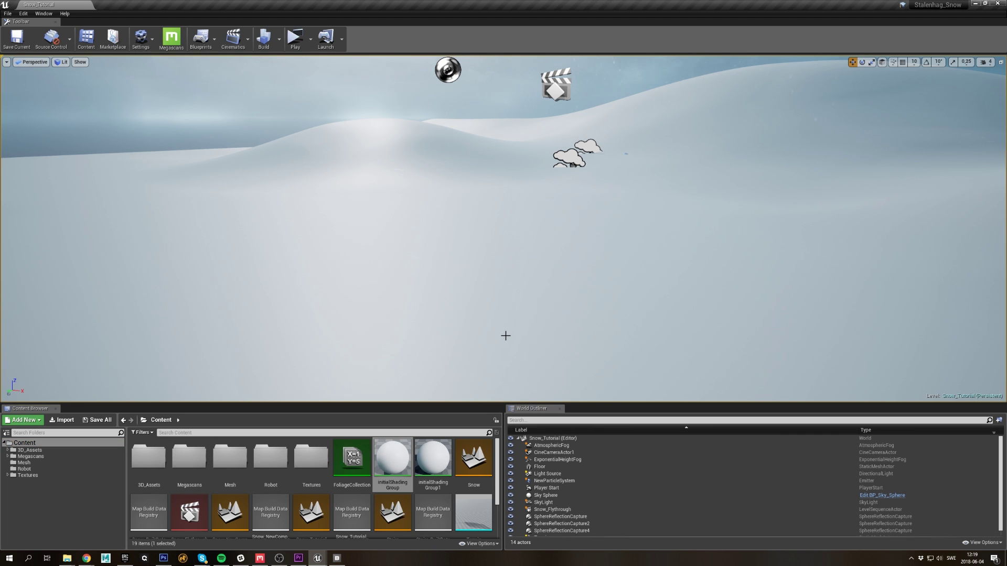
left_click(8, 457)
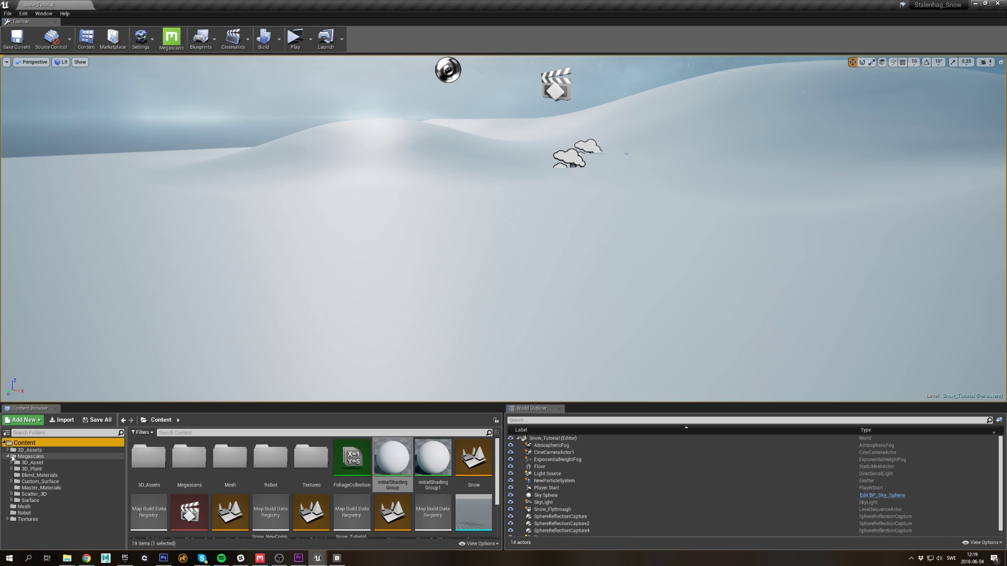
left_click(41, 481)
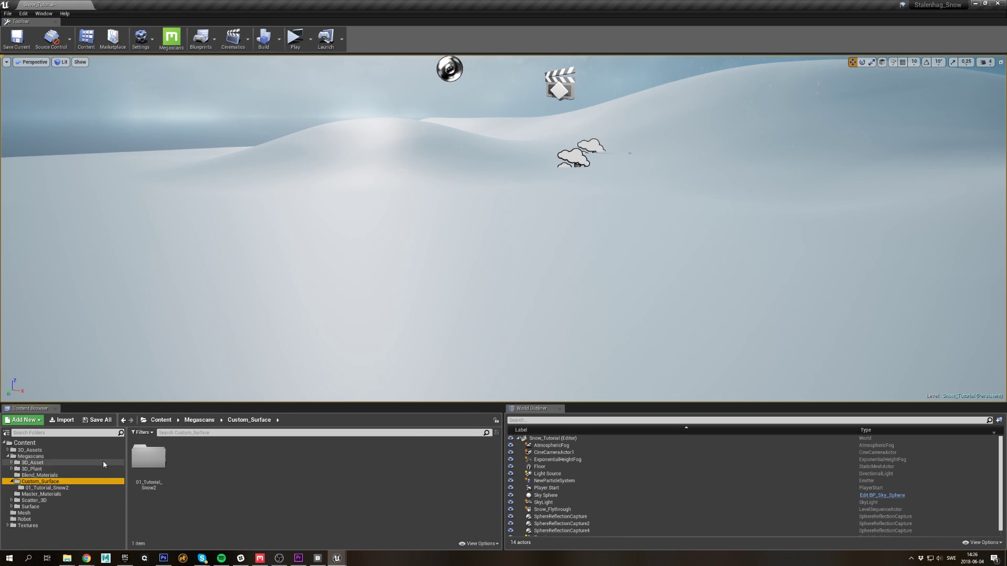
Step: Open the material instance in the 01_Tutorial_Snow2 folder and open its parent, Standard_MasterMaterial, to show the node graph
double_click(149, 457)
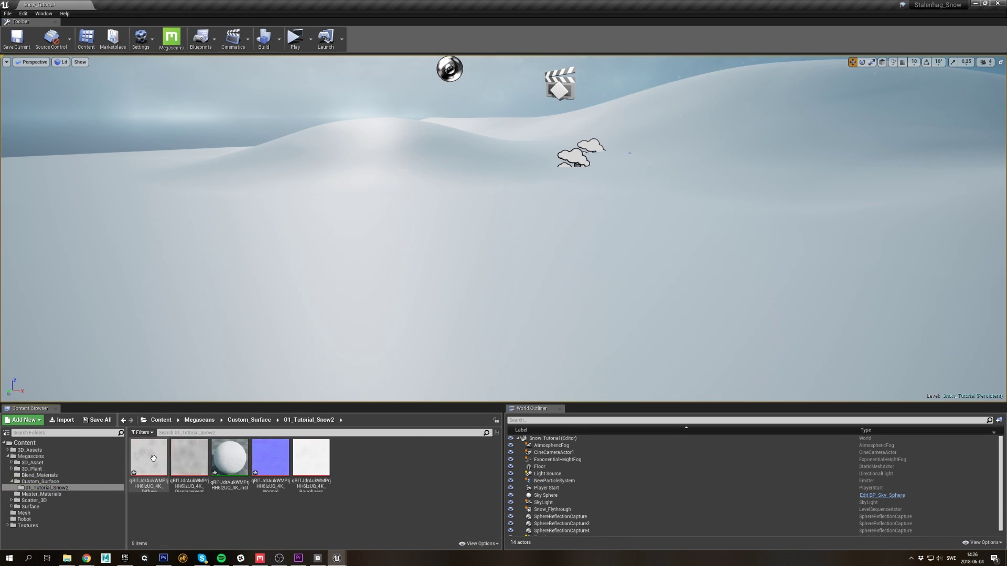
double_click(229, 457)
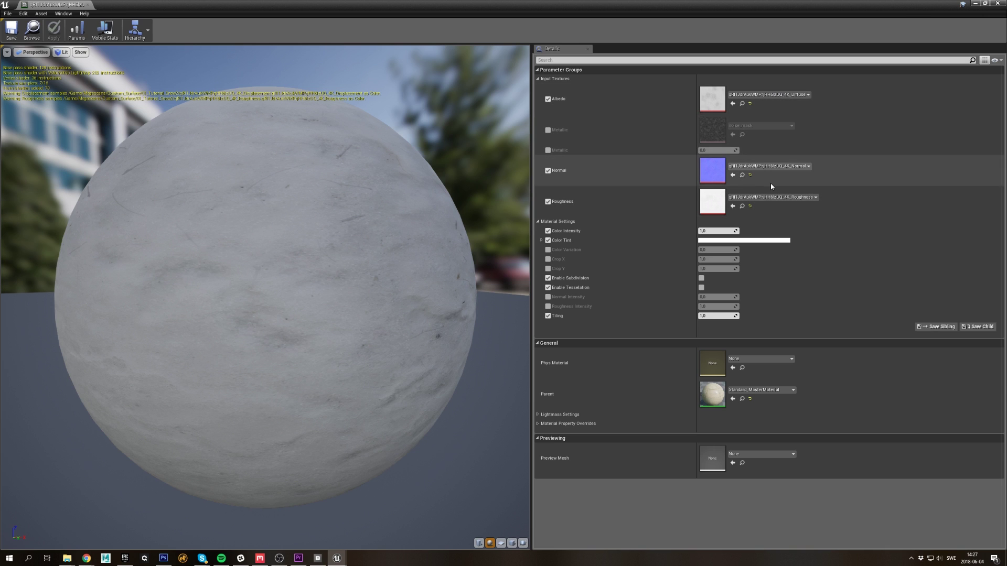
double_click(713, 394)
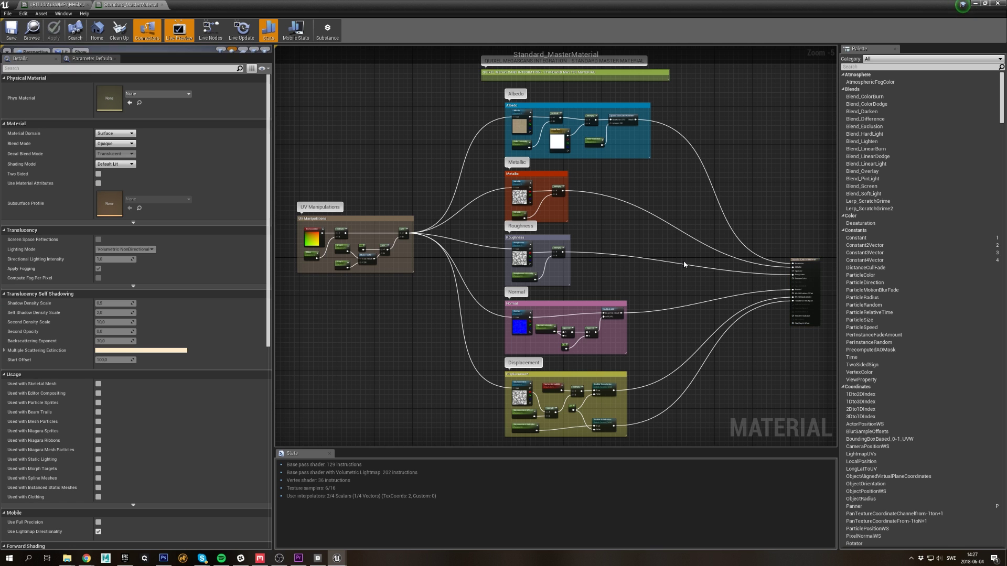
right_click_drag(685, 262, 628, 271)
scroll(687, 264, "down", 1)
scroll(627, 272, "up", 1)
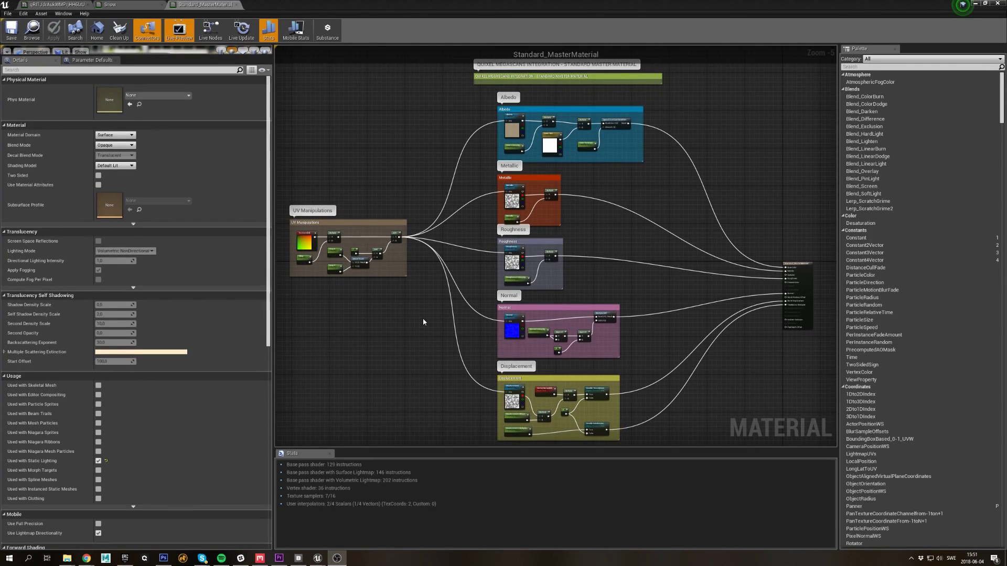
Step: Set the Standard_MasterMaterial's shading model to Subsurface
left_click(424, 322)
right_click_drag(626, 324, 541, 323)
left_click(109, 147)
left_click(108, 153)
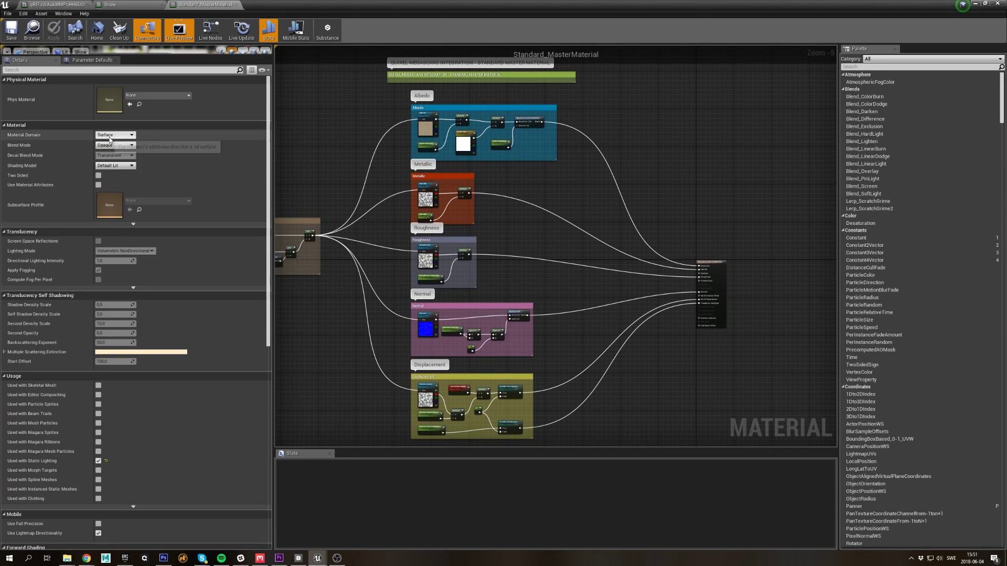
left_click(110, 136)
left_click(108, 142)
left_click(115, 165)
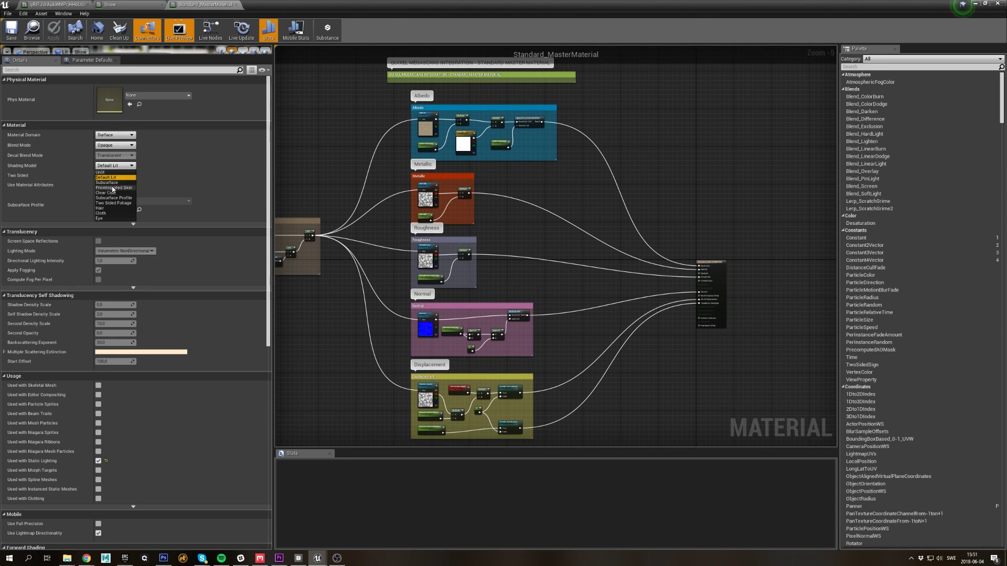
left_click(111, 183)
Step: Add a Multiply node in front of the Standard_MasterMaterial output node
right_click_drag(634, 243, 578, 260)
scroll(607, 304, "up", 3)
key("m")
left_click(572, 297)
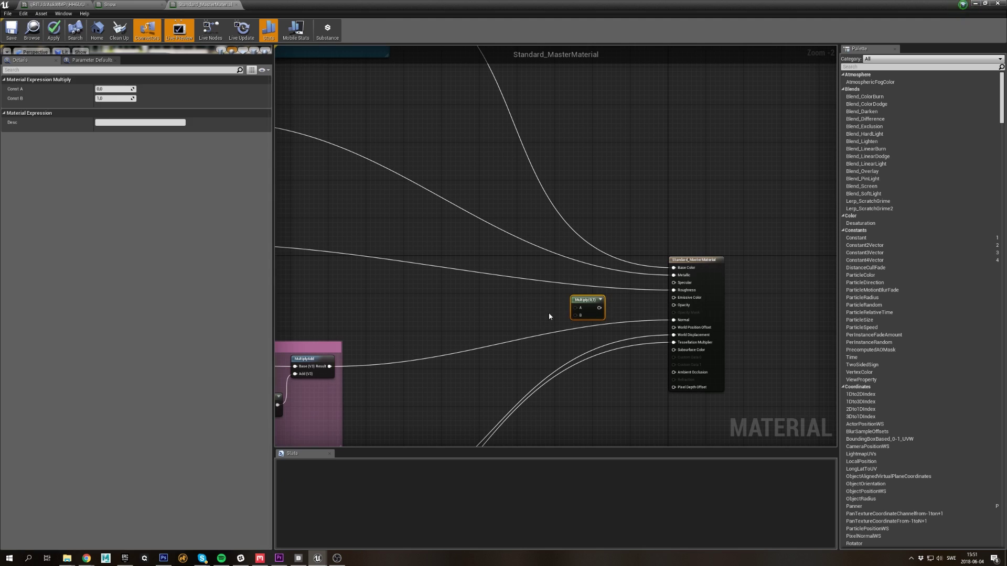
Step: Add a light blue three-channel colour node beside the Multiply node as a parameter named SSS_Tint
key("3")
left_click(520, 316)
double_click(534, 327)
left_click(572, 384)
left_click(652, 357)
left_click_drag(636, 402, 637, 388)
left_click(655, 517)
left_click(115, 89)
type("SSS_Tint")
key("Return")
Step: Multiply the Albedo group's result by SSS_Tint, feed it into Subsurface Color, and save the master material
left_click_drag(541, 320, 495, 308)
left_click_drag(520, 320, 354, 146)
right_click_drag(362, 158, 609, 200)
left_click_drag(312, 135, 633, 254)
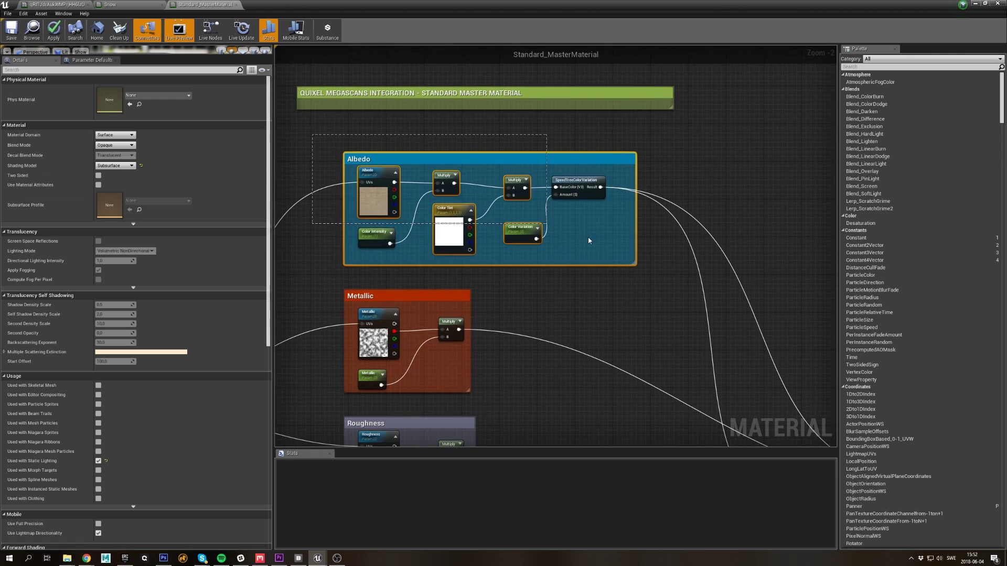
left_click(633, 254)
right_click_drag(633, 253, 293, 49)
left_click_drag(506, 230, 598, 280)
left_click(505, 221)
left_click(501, 205)
left_click(524, 231)
left_click_drag(489, 206, 545, 304)
left_click_drag(420, 263, 467, 405)
left_click(425, 325)
right_click_drag(406, 135, 468, 155)
left_click(12, 31)
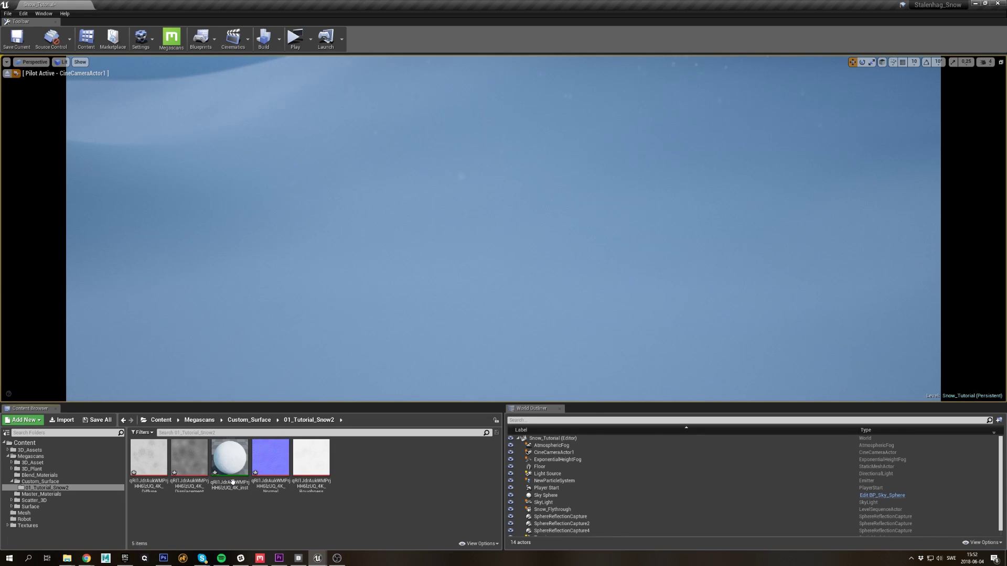
Step: Apply the Tutorial_Snow2 material instance to the ground and enable its subdivision and tessellation, with displacement multiplier 5 and offset 85
left_click_drag(232, 482, 369, 267)
double_click(229, 459)
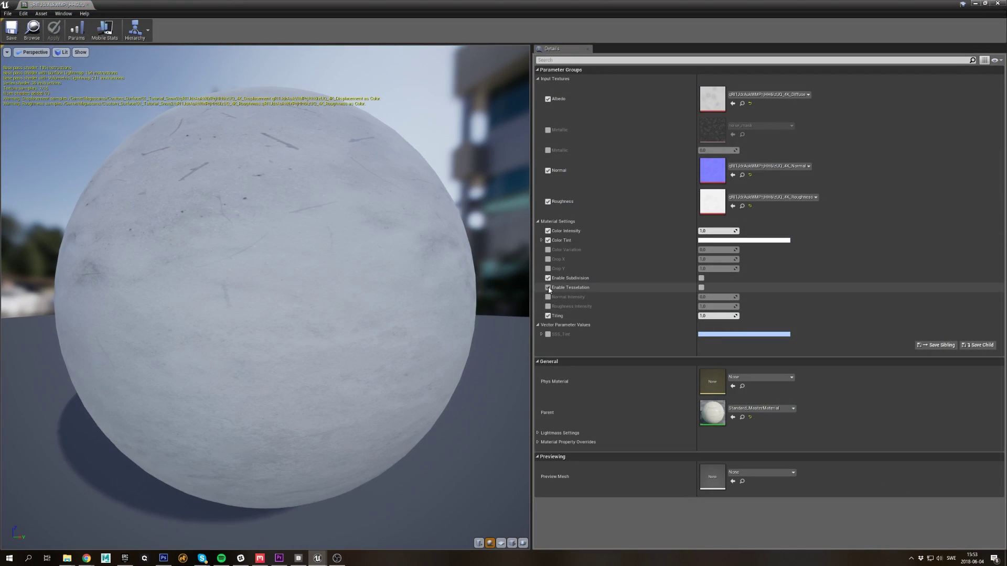
left_click(702, 279)
left_click(701, 298)
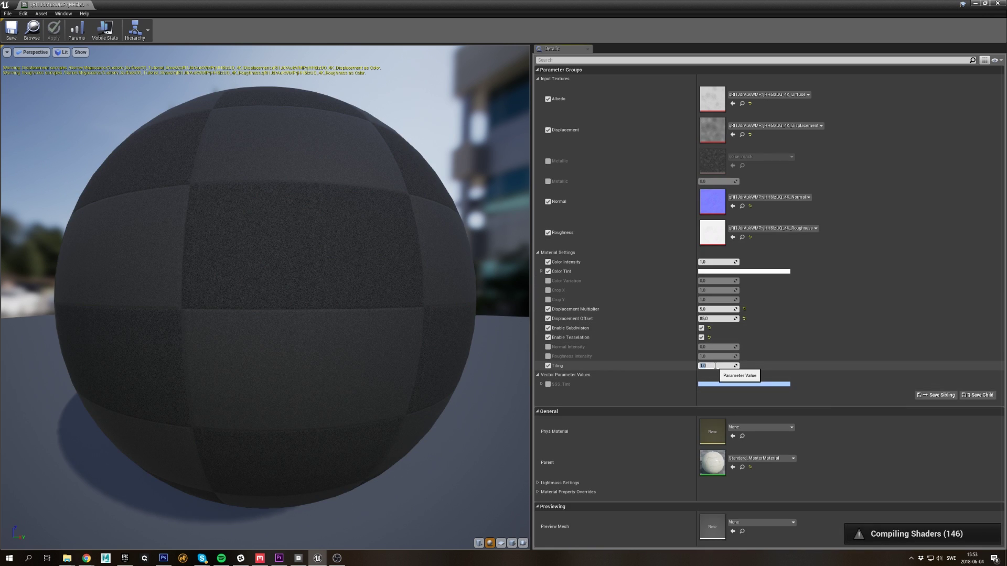
left_click_drag(809, 3, 731, 91)
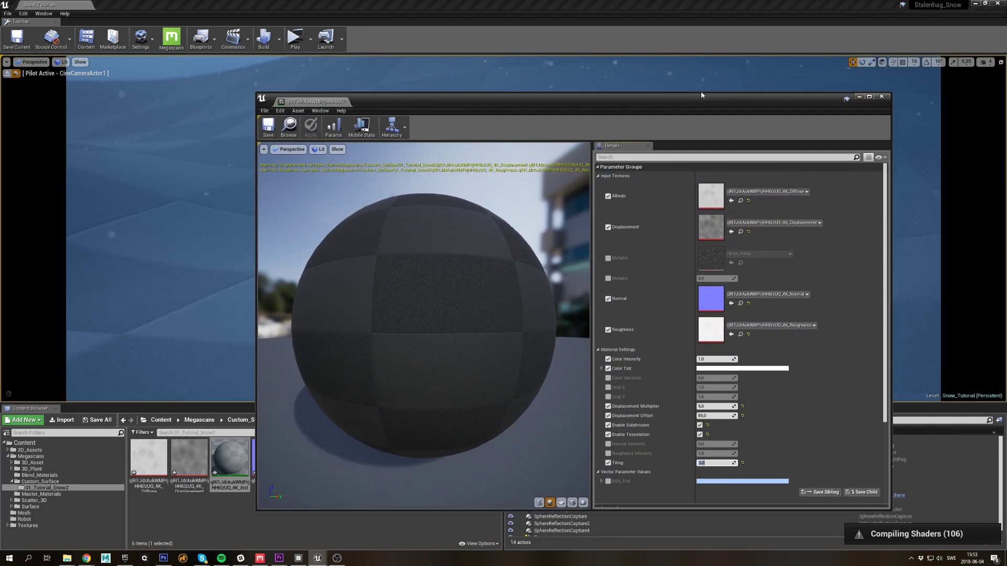
left_click(882, 97)
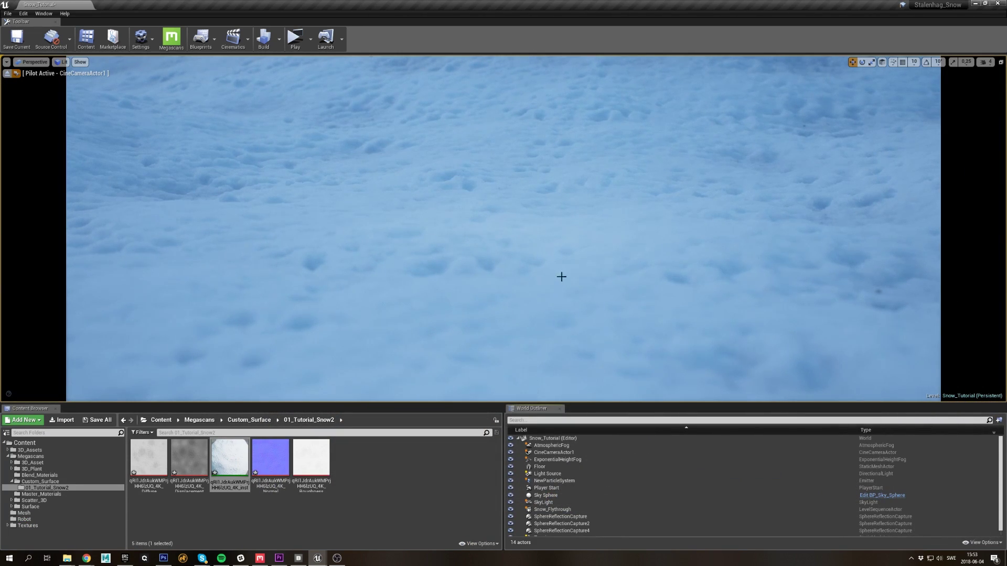
right_click_drag(523, 275, 496, 276)
right_click_drag(560, 276, 521, 271)
left_click(338, 558)
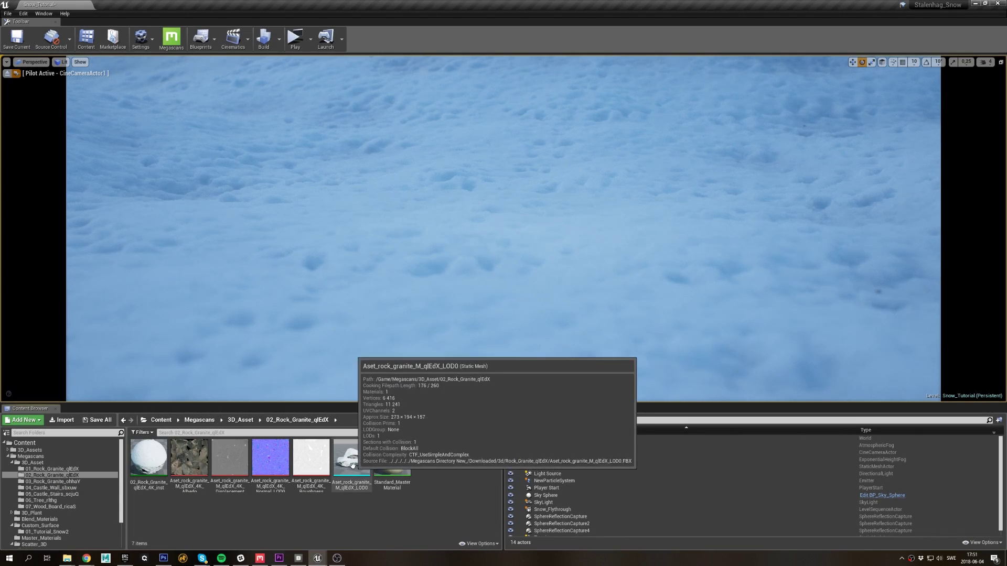
Step: Place the Aset_rock_granite_M_qlEdX_LOD0 mesh from 02_Rock_Granite_qlEdX on the snow ground and rotate it into position
left_click_drag(352, 457, 407, 215)
right_click_drag(468, 228, 468, 229)
mouse_move(506, 290)
left_mouse_down()
mouse_move(543, 289)
mouse_move(500, 290)
left_mouse_up()
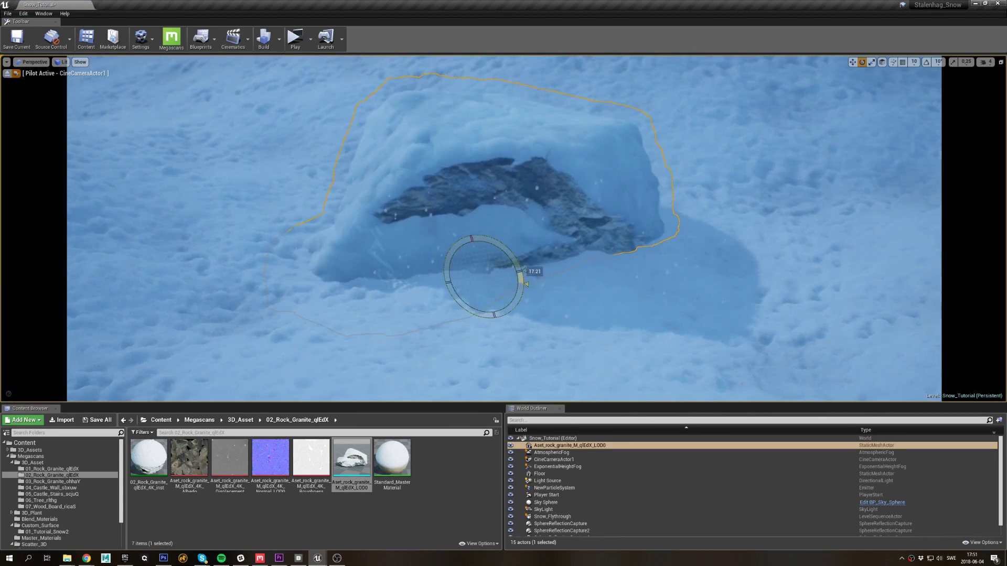
left_click_drag(461, 249, 847, 35)
left_click_drag(501, 291, 487, 237)
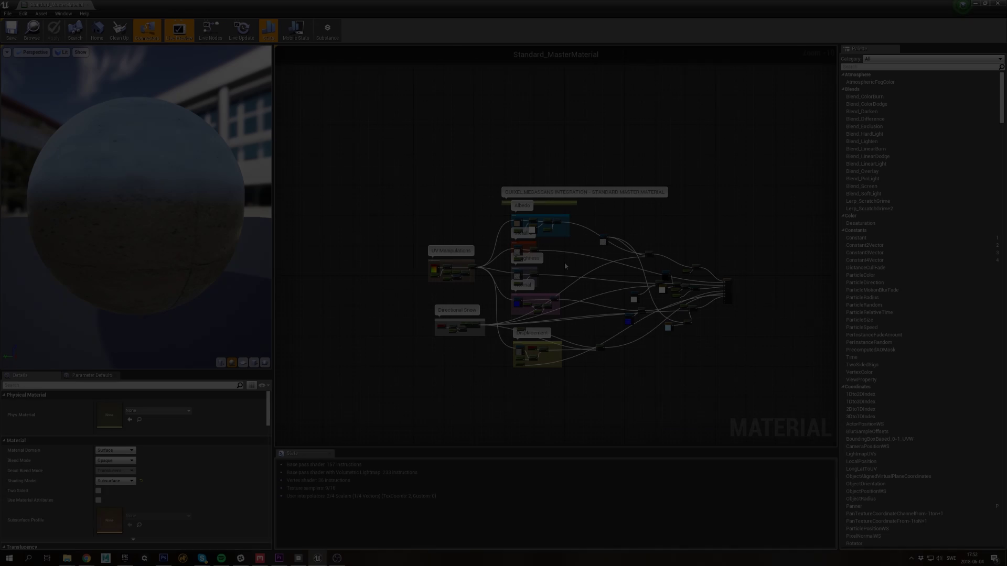
Step: Switch the material preview to Unlit and examine the Directional Snow node group in Standard_MasterMaterial
scroll(545, 258, "up", 3)
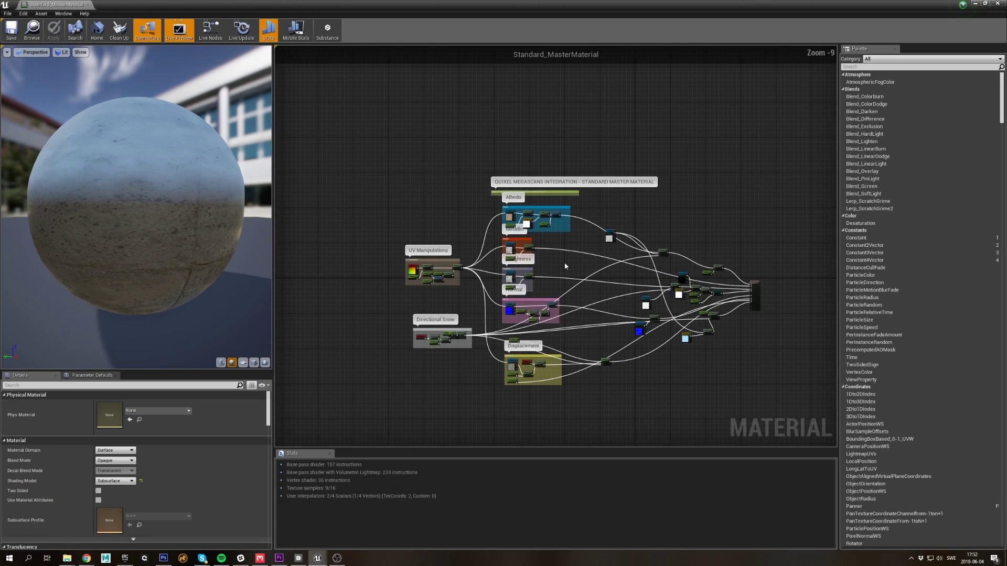
scroll(542, 257, "up", 1)
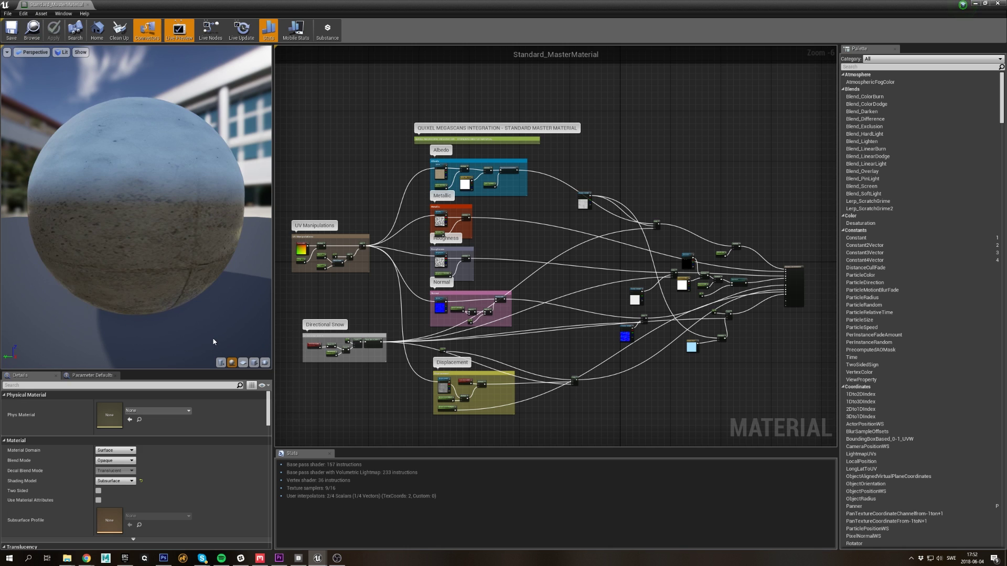
key("alt+3")
right_click_drag(306, 336, 413, 284)
scroll(415, 366, "up", 6)
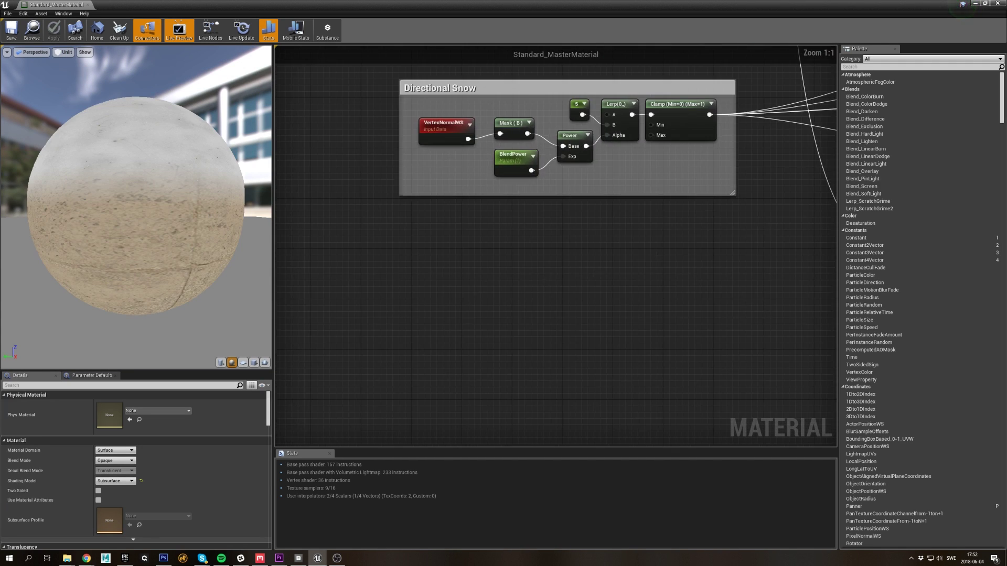
right_click_drag(535, 283, 461, 438)
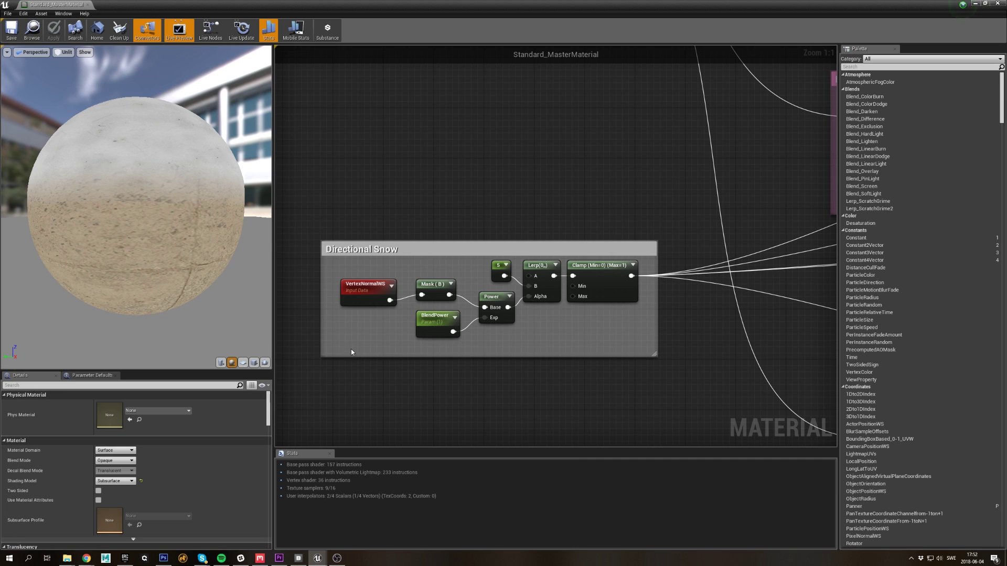
left_click_drag(300, 211, 687, 389)
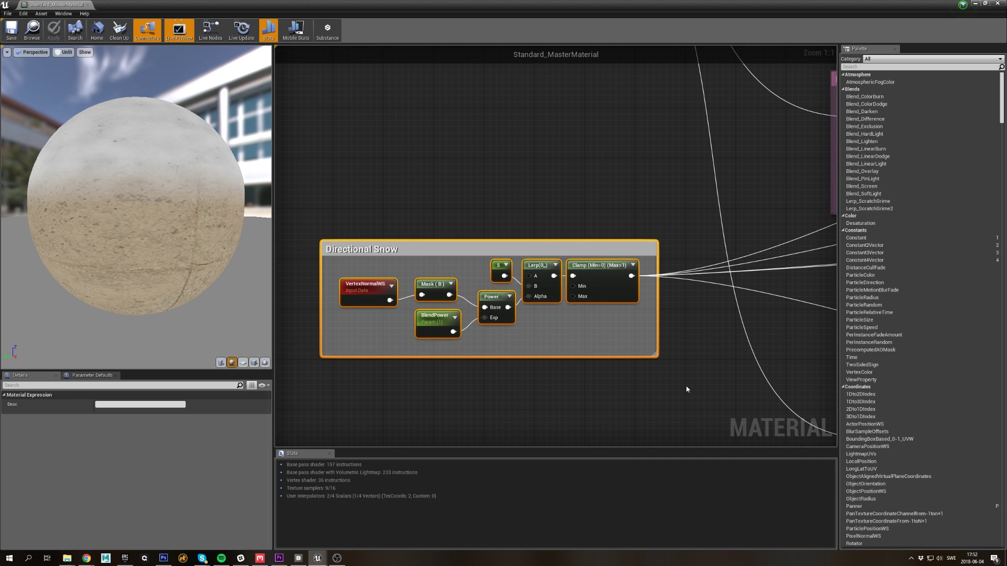
left_click(654, 405)
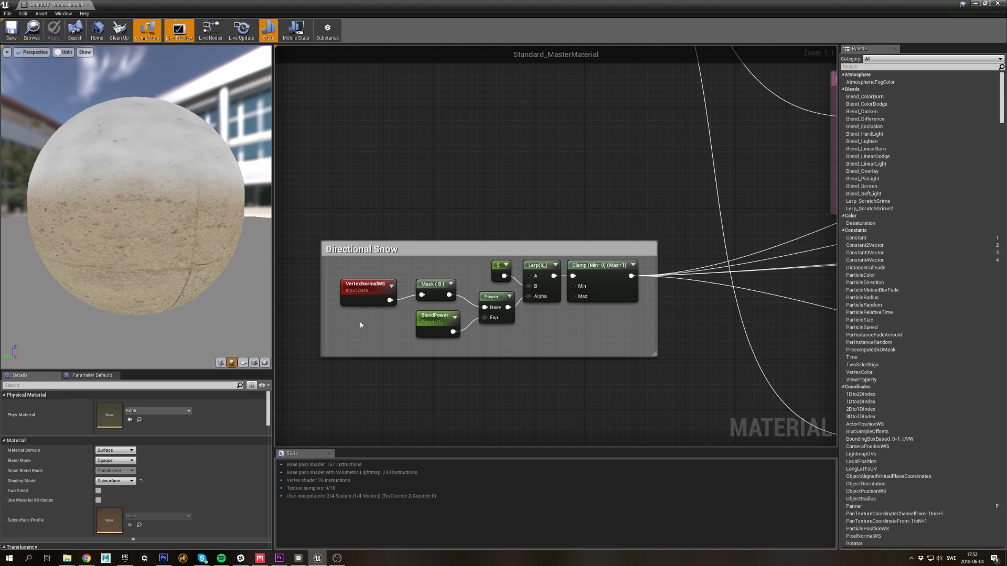
Step: Preview the VertexNormalWS node on the sphere and inspect it from different angles
right_click(358, 296)
left_click(376, 300)
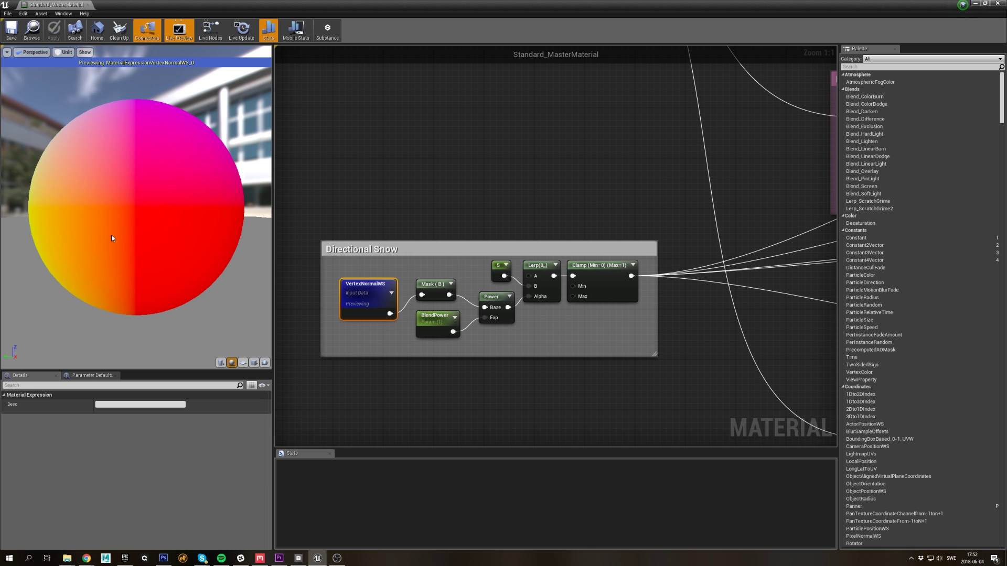
left_click_drag(111, 239, 362, 252)
left_click_drag(157, 221, 87, 231)
left_click_drag(367, 299, 360, 286)
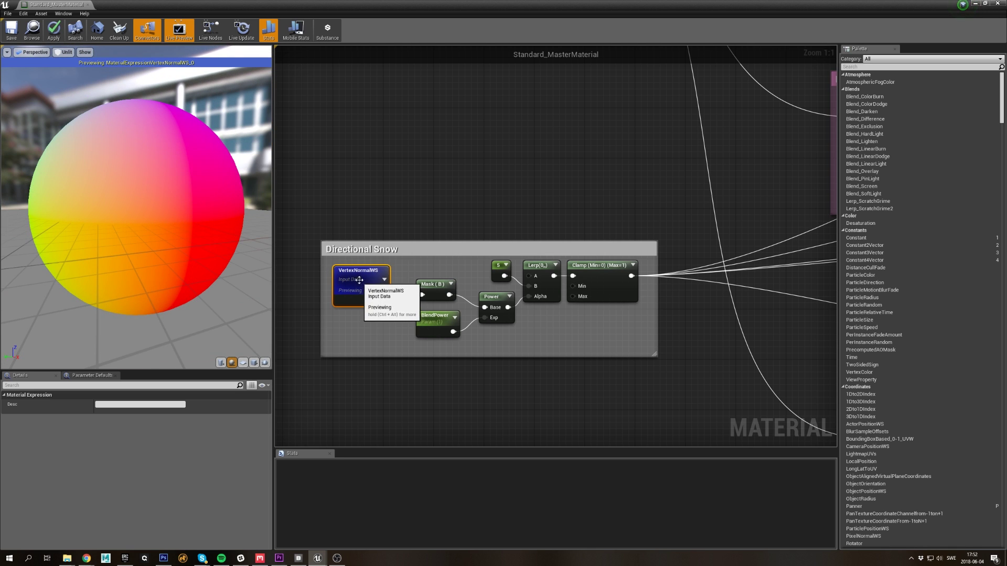
Step: Preview the Mask (B) node of the Directional Snow group on the sphere
left_click(428, 276)
right_click(431, 288)
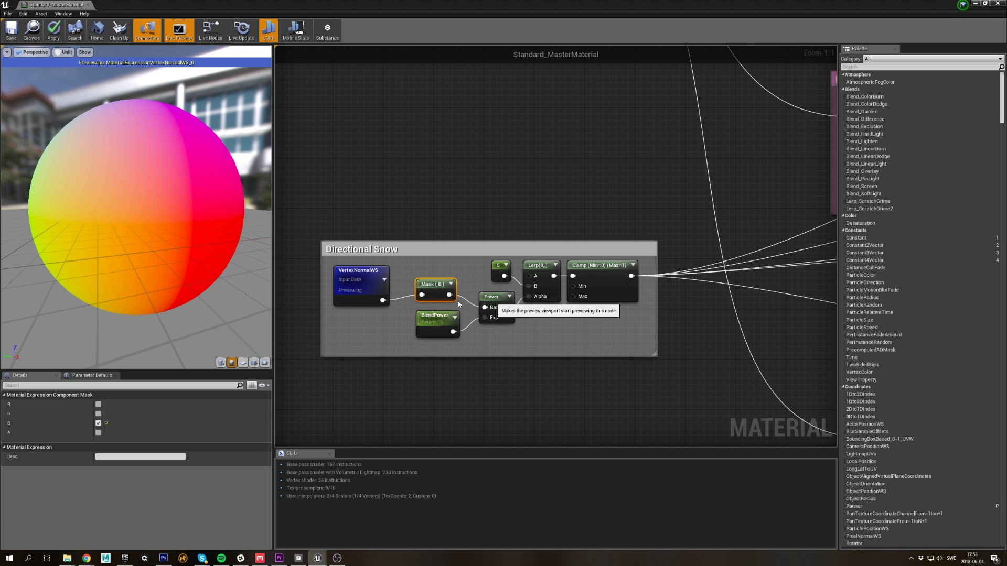
left_click(458, 302)
left_click_drag(443, 292, 440, 275)
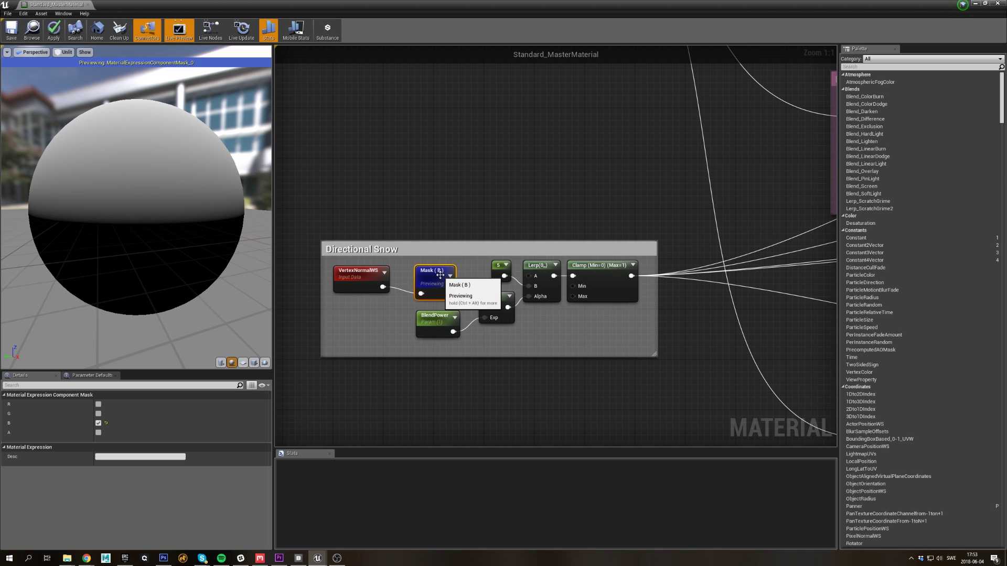
Step: Try the G and R channels in the component mask and restore it to the B channel only
left_click(98, 424)
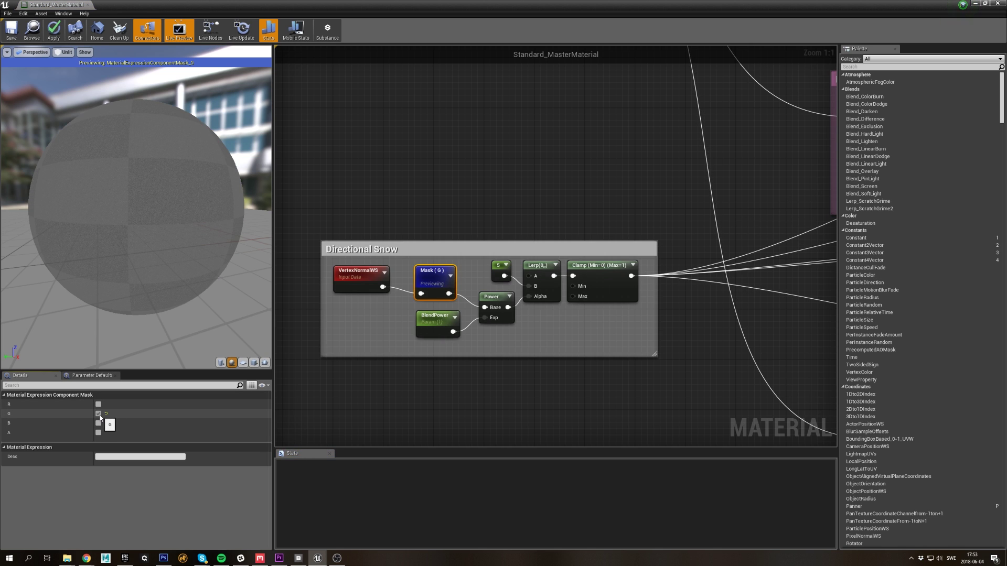
left_click(98, 413)
left_click(98, 404)
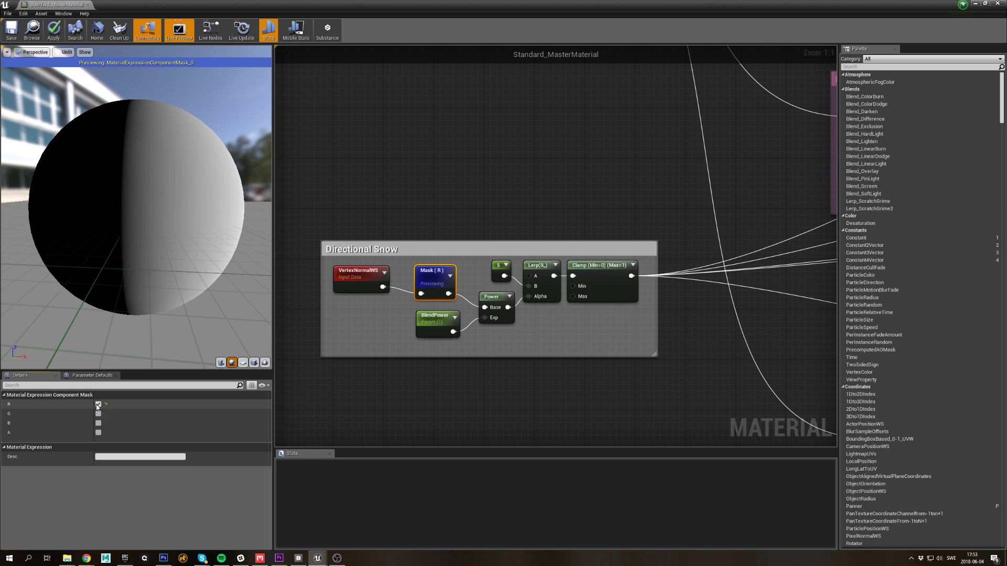
left_click(98, 404)
left_click(98, 424)
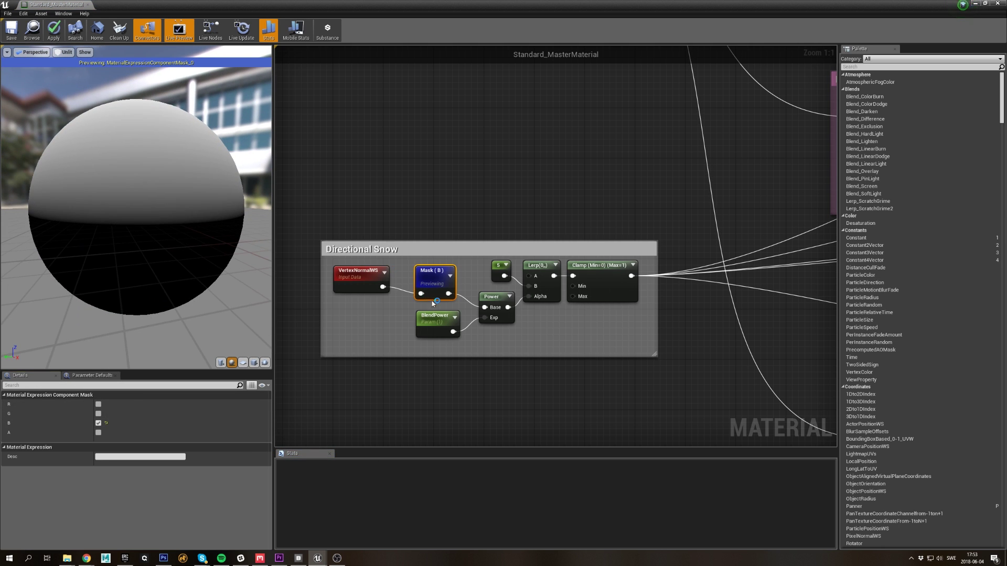
Step: Preview the Power node of the Directional Snow group on the sphere
left_click(435, 319)
right_click(493, 296)
left_click(510, 308)
Step: Try a default value of 3 for the BlendPower parameter and set it back to 1
left_click(439, 326)
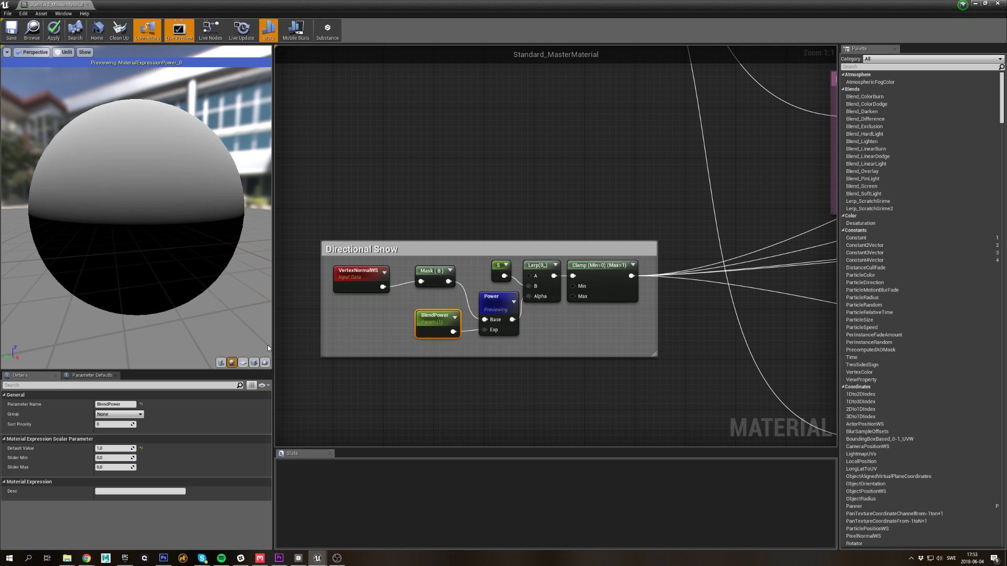
left_click(109, 448)
type("3")
key("Return")
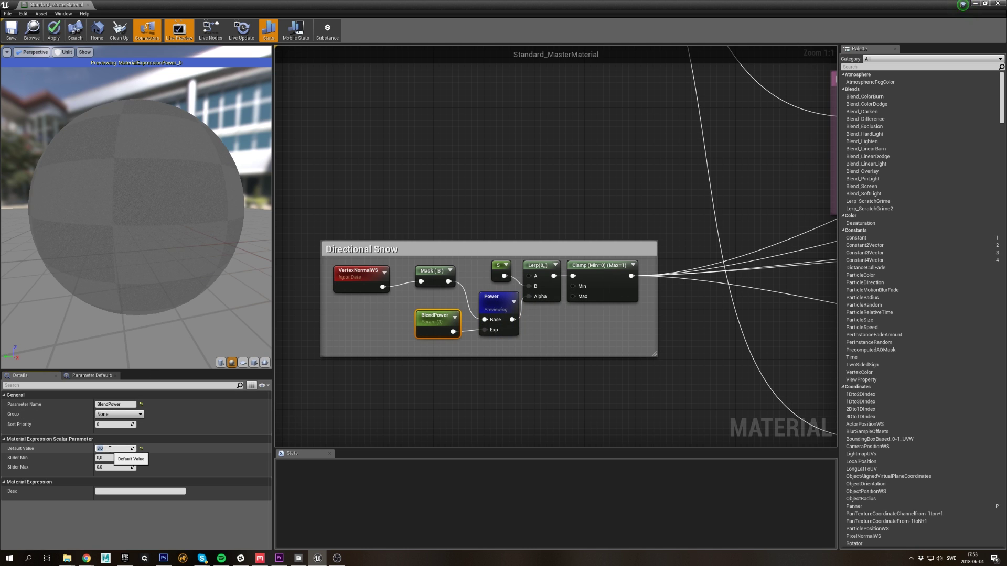
type("1")
key("Return")
Step: Preview the Lerp node with the constant feeding its B input set to 1
right_click(548, 268)
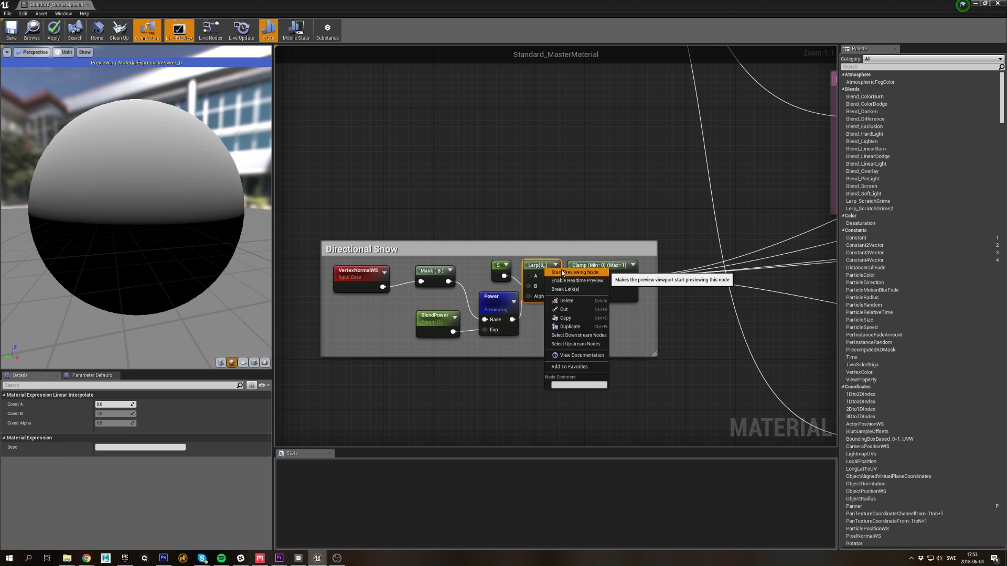
left_click(562, 272)
left_click(498, 265)
left_click(110, 404)
type("1")
key("Return")
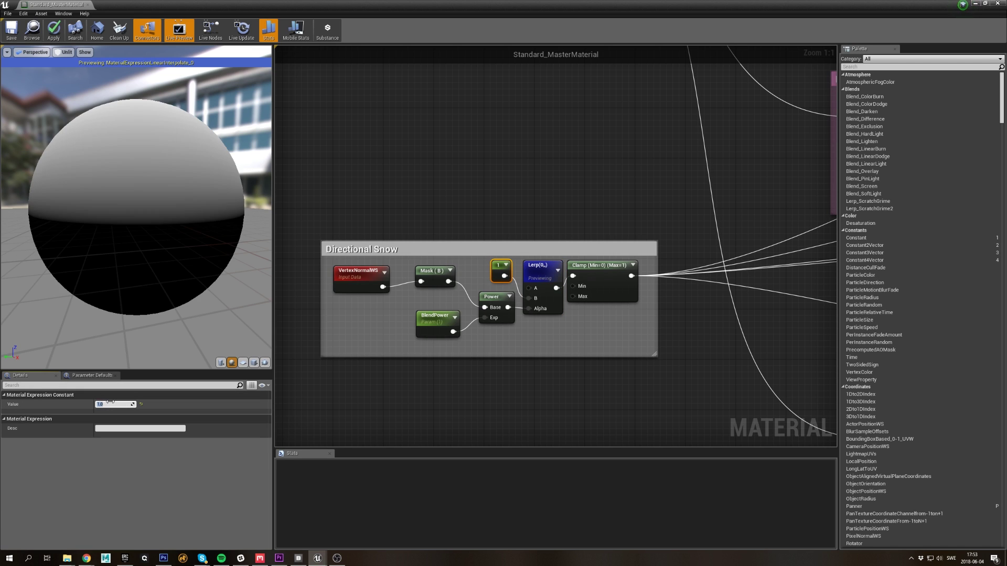
Step: Test values of 4, 5 and 100 for the Lerp node's B constant and return it to 5
type("4")
key("Return")
type("5")
key("Return")
type("100")
key("Return")
type("5")
key("Return")
Step: Preview the Clamp node at the end of the Directional Snow group
left_click(391, 218)
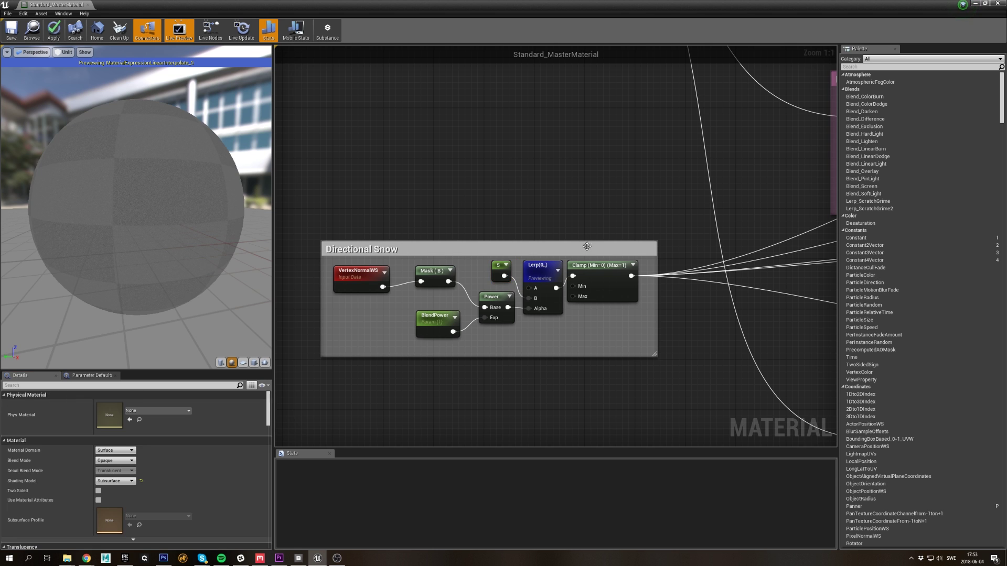
right_click(590, 264)
left_click(615, 271)
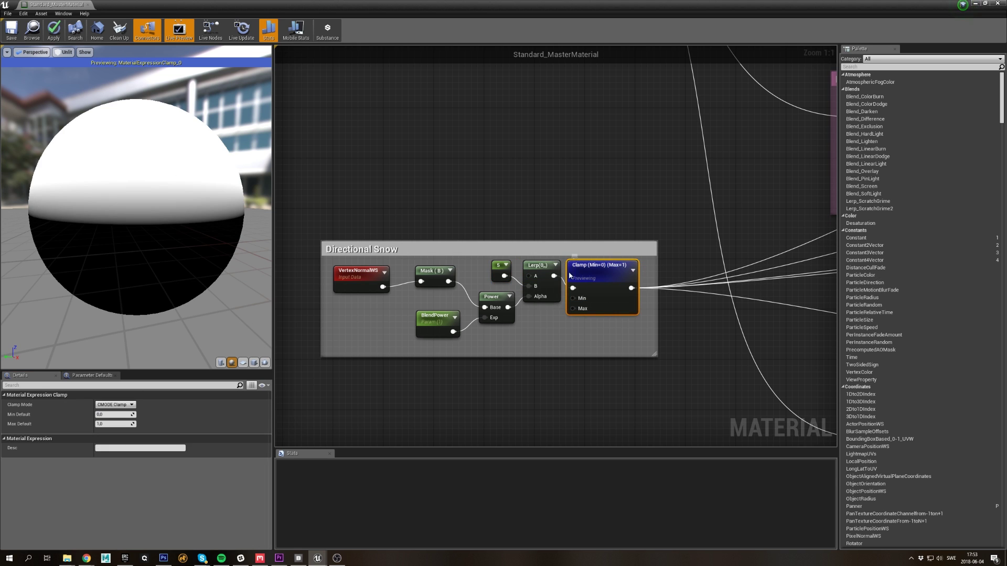
Step: Shift the Clamp node slightly within the Directional Snow group and check its minimum and maximum defaults
left_click_drag(596, 266, 601, 270)
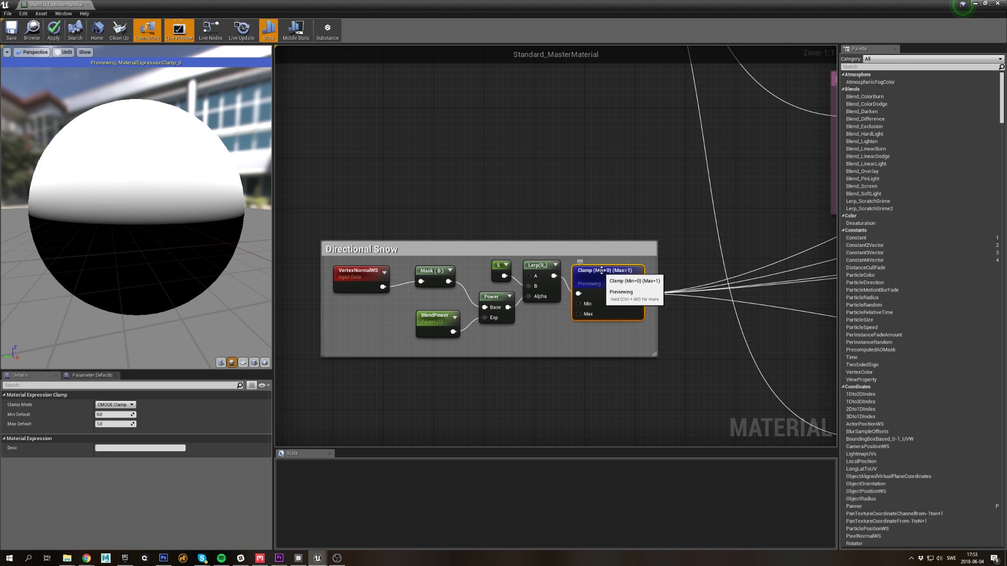
left_click(109, 424)
left_click(390, 388)
left_click_drag(308, 213, 692, 397)
left_click(691, 396)
Step: Rearrange the albedo Lerp, Multiply and Albedo_Int nodes above the other blend nodes near the material output
scroll(691, 396, "down", 5)
right_click_drag(627, 290, 282, 264)
scroll(283, 267, "down", 1)
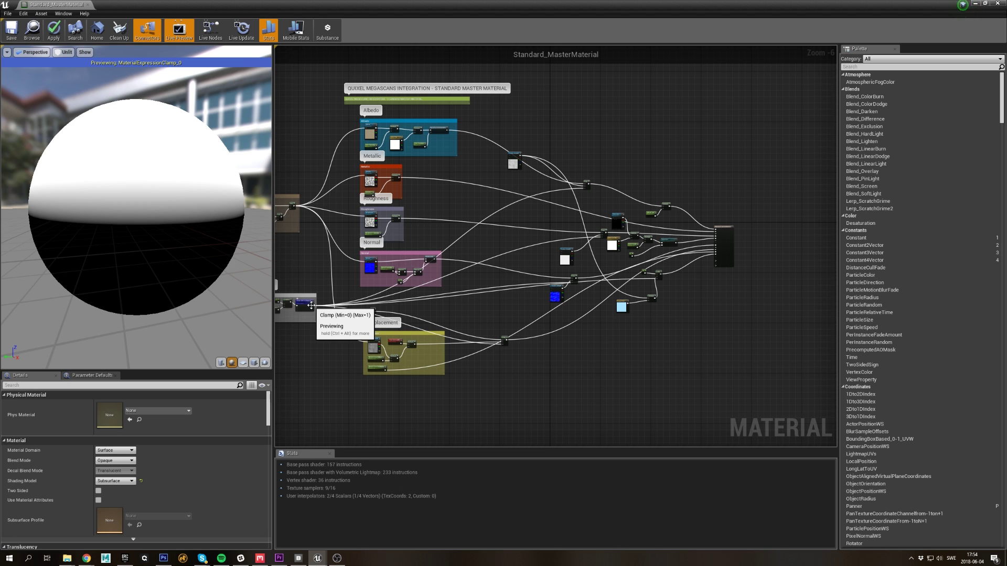
left_click_drag(588, 189, 634, 160)
left_click_drag(673, 201, 689, 174)
left_click_drag(651, 215, 666, 165)
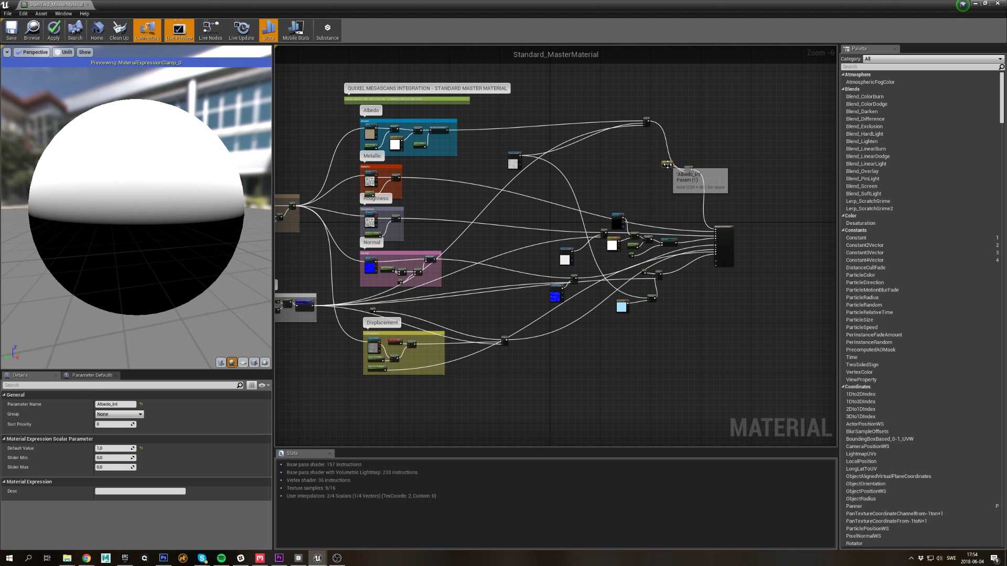
scroll(652, 238, "up", 1)
scroll(455, 300, "down", 1)
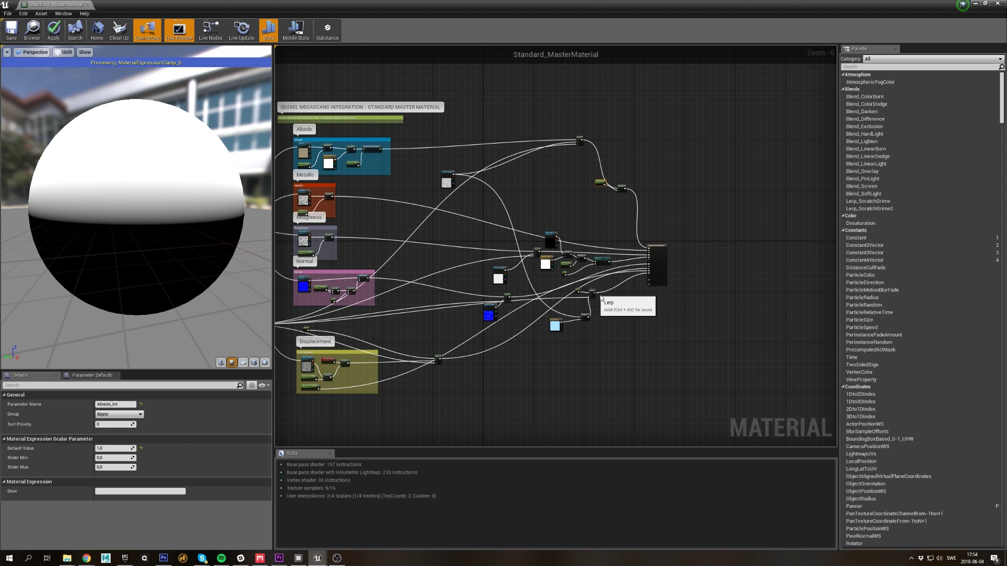
Step: Move the subsurface color Lerp node slightly closer to the material output node
left_click(597, 295)
left_click_drag(619, 299, 608, 302)
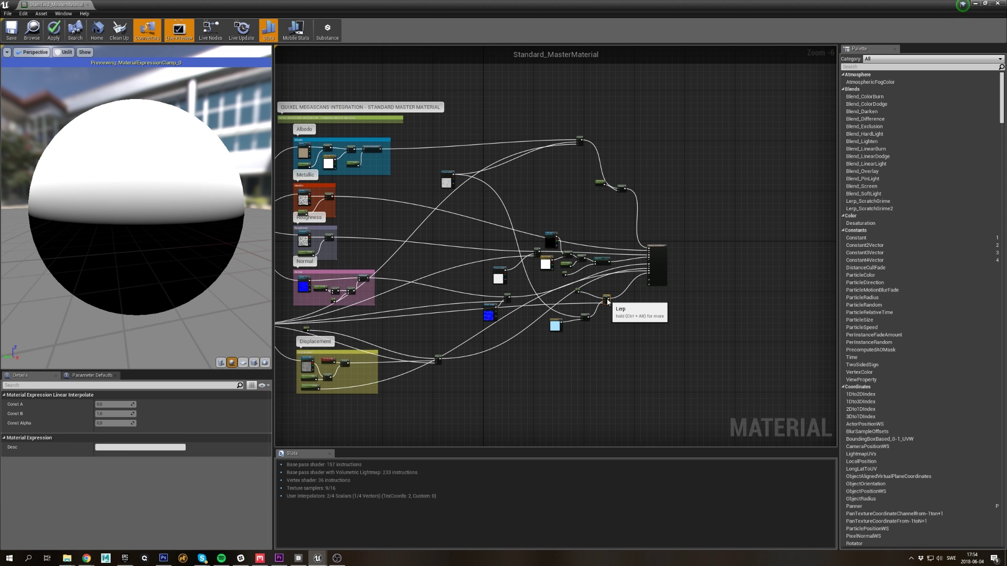
scroll(656, 271, "up", 6)
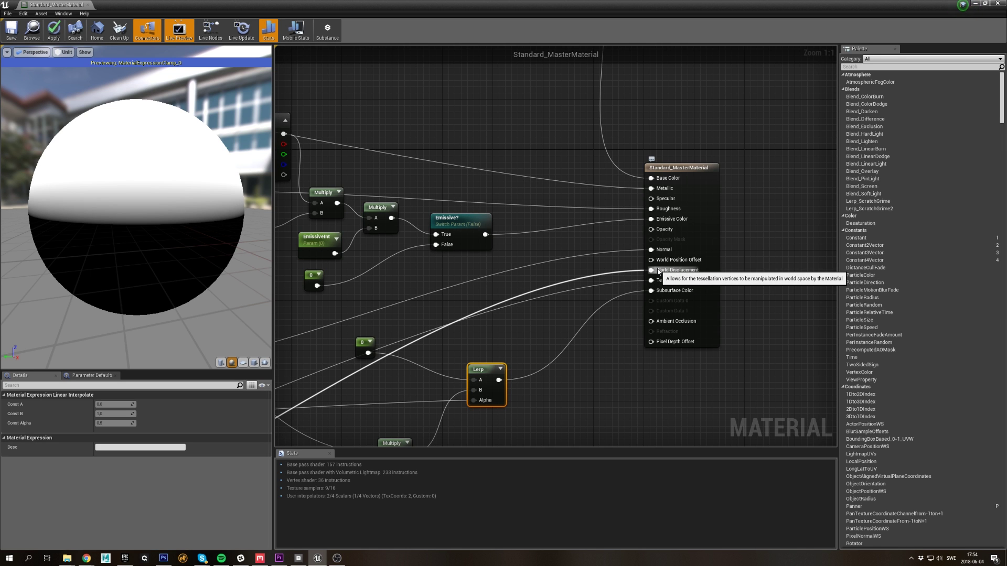
Step: Move the displacement Lerp closer to the Displacement group and place the 0.5 constant beside it
scroll(658, 271, "down", 1)
right_click_drag(362, 347, 807, 81)
right_click_drag(472, 234, 737, 171)
left_click_drag(619, 233, 463, 160)
right_click_drag(404, 166, 690, 206)
right_click_drag(582, 227, 494, 239)
left_click_drag(314, 254, 606, 397)
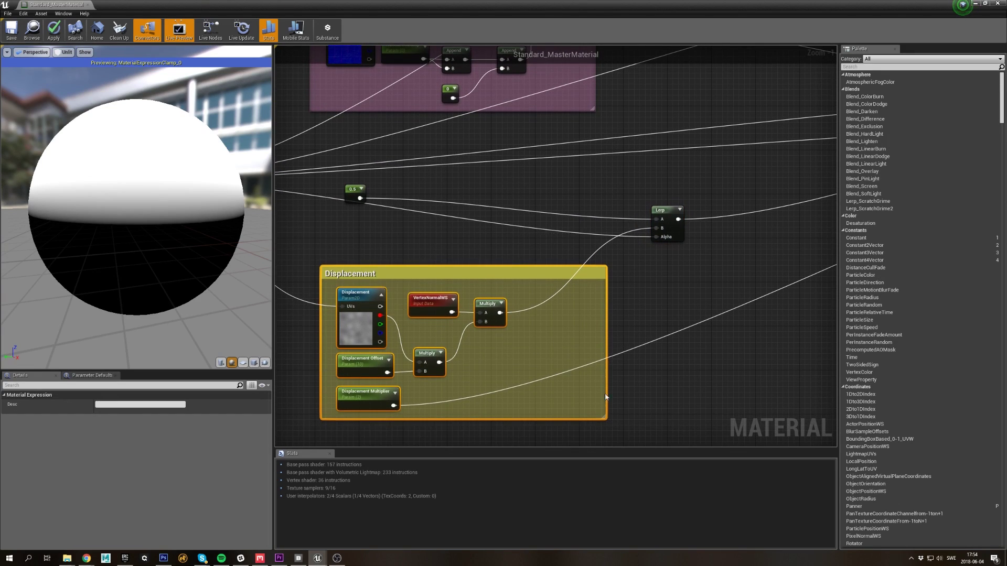
left_click(674, 211)
left_click_drag(365, 192, 587, 182)
Step: Try duplicating the Displacement nodes above their group and wiring the copied Multiply into the Lerp's A input
left_click_drag(466, 370, 483, 394)
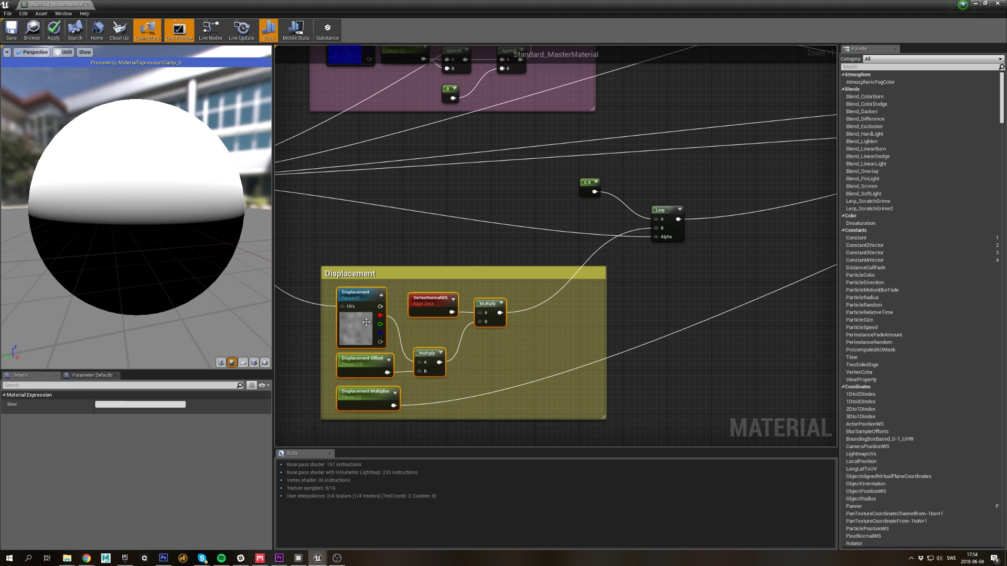
key("ctrl+v")
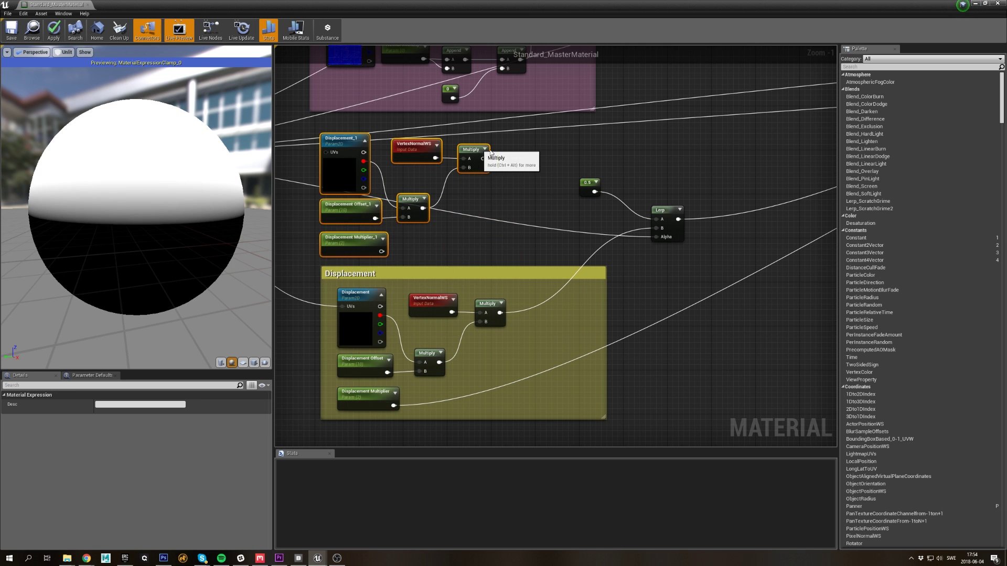
left_click_drag(483, 159, 656, 219)
left_click(343, 170)
key("ctrl+z")
key("ctrl+z")
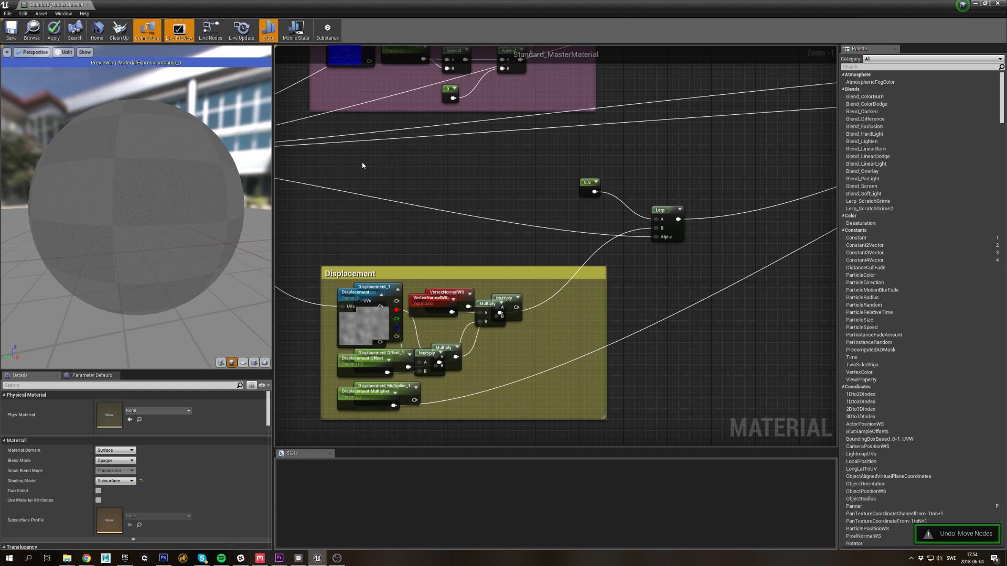
Step: Move the snow diffuse Texture Sample node closer to the albedo Lerp
scroll(530, 192, "down", 2)
right_click_drag(641, 153, 562, 172)
left_click_drag(720, 185, 711, 185)
left_click_drag(352, 281, 442, 235)
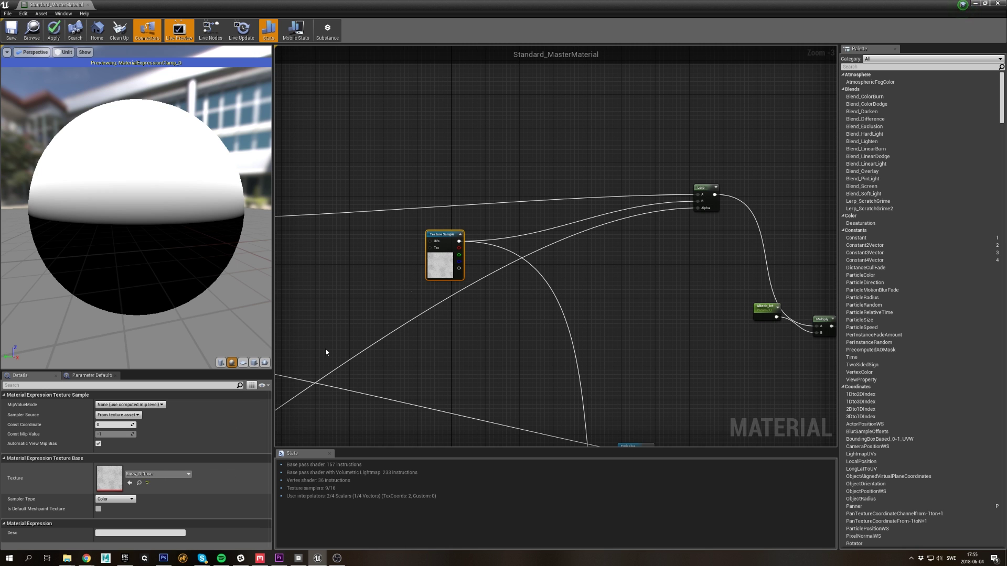
Step: Examine the settings of the Albedo texture parameter in the Albedo group
left_click(359, 327)
right_click_drag(388, 248, 754, 224)
right_click_drag(332, 204, 402, 224)
left_click(401, 225)
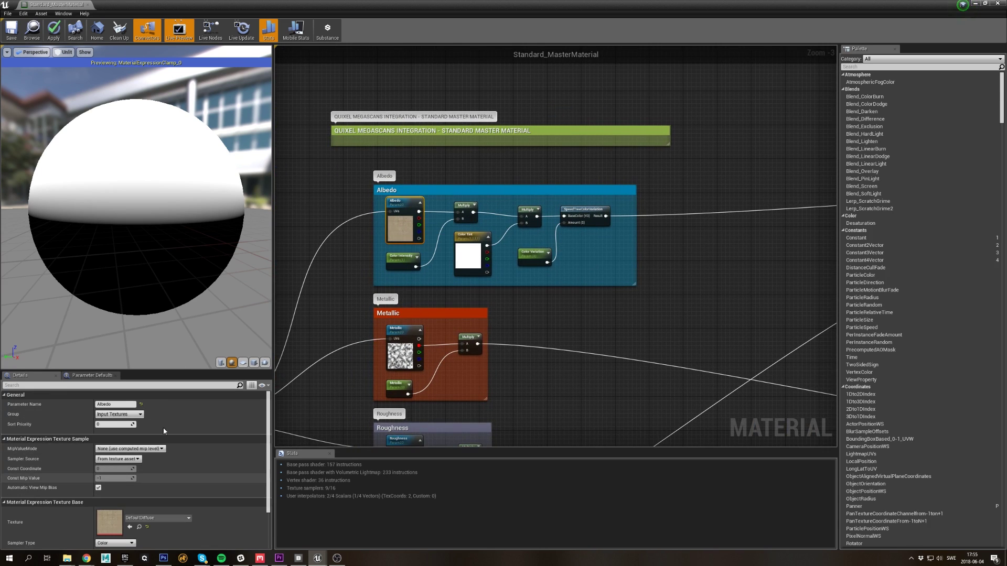
left_click(717, 276)
Step: Place the Albedo_Int parameter just beside the Multiply node feeding Base Color
right_click_drag(739, 267, 336, 231)
right_click_drag(680, 332, 480, 299)
left_click_drag(597, 236, 603, 269)
scroll(615, 248, "up", 4)
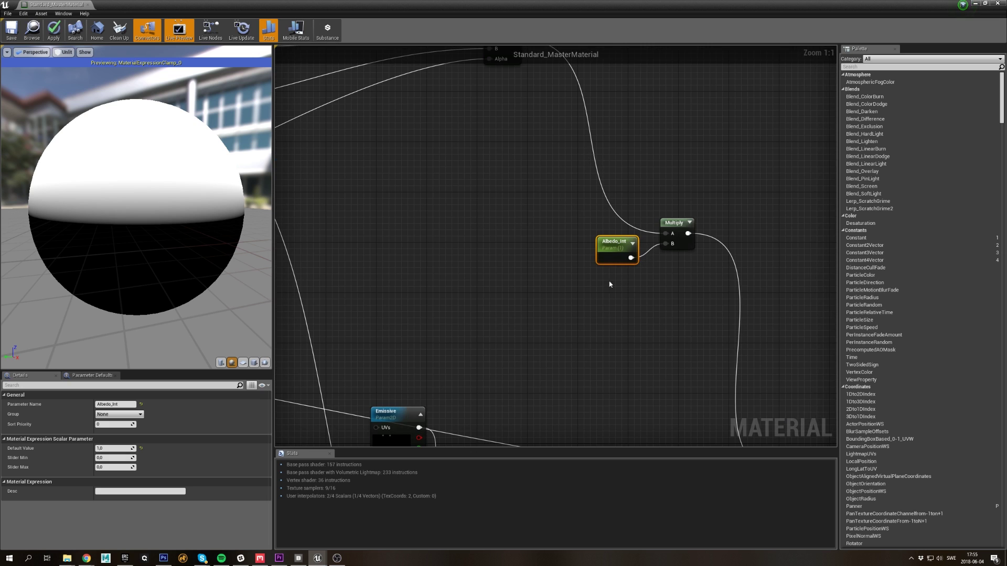
scroll(588, 249, "down", 3)
left_click(540, 277)
right_click_drag(539, 277, 485, 116)
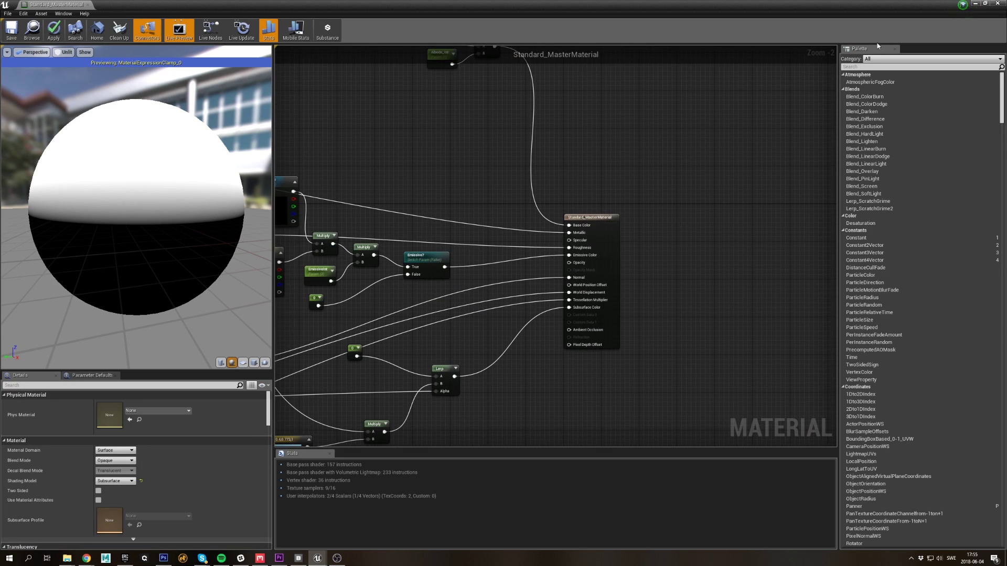
Step: Close the material editor and select the granite rock meshes in the 02_Scatter_Rock_Granite_pdpg7 folder
left_click(999, 3)
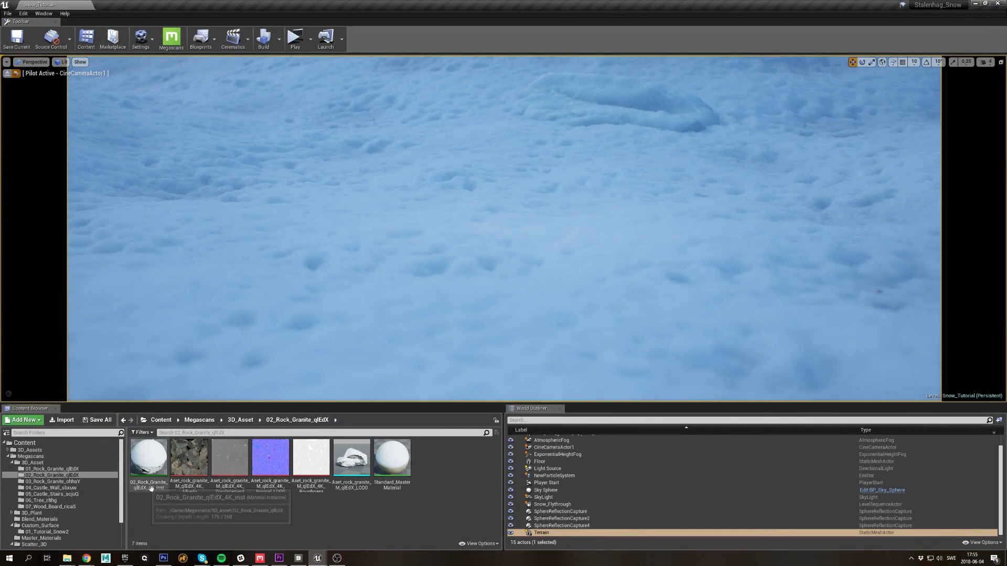
scroll(51, 505, "down", 2)
left_click(62, 532)
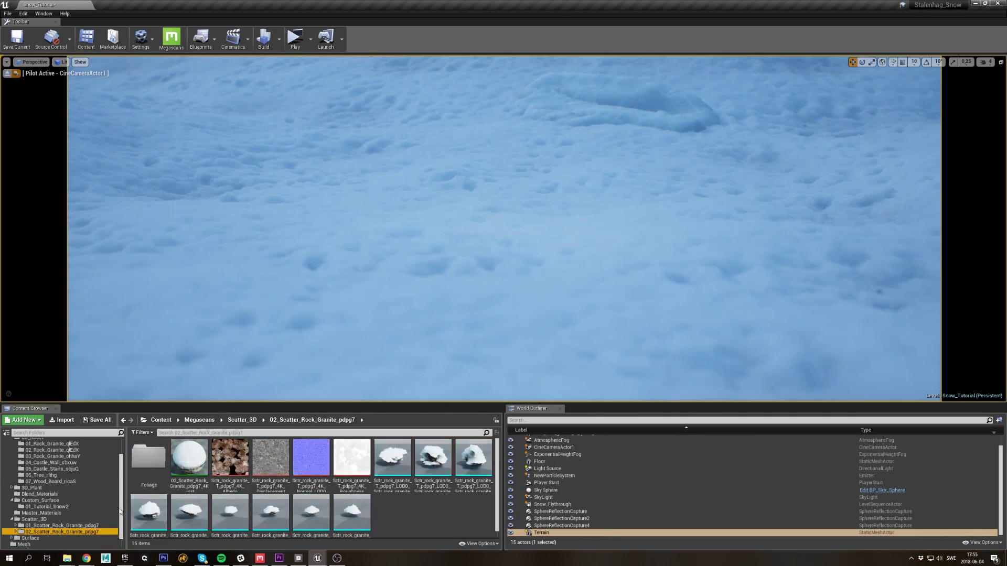
left_click(399, 469)
left_click(348, 517, "shift")
left_click(430, 517)
Step: Switch to foliage painting and select all the rock foliage types
left_click_drag(1006, 157, 947, 168)
left_click_drag(502, 202, 833, 202)
left_click(910, 73)
key("ctrl+a")
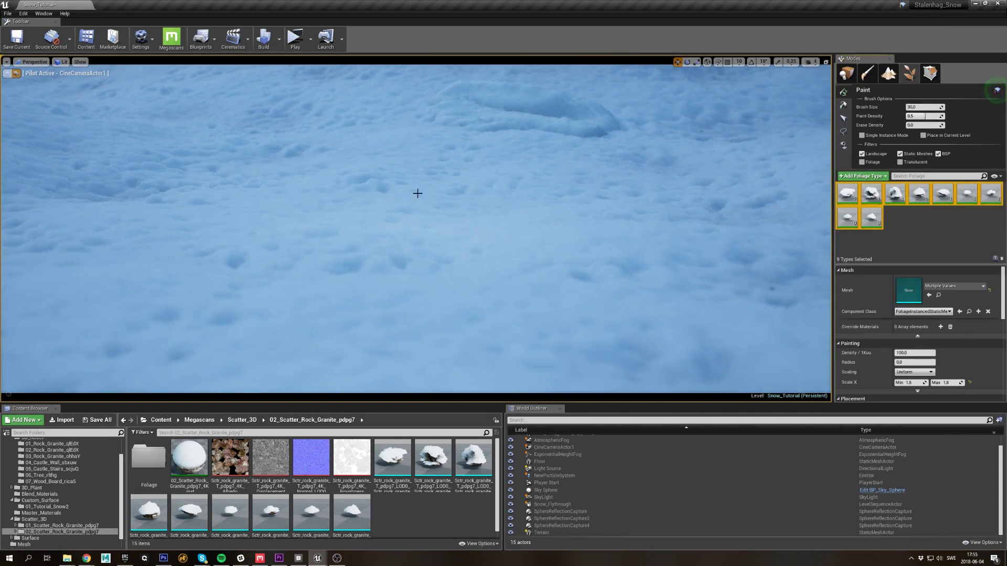
Step: Paint scattered granite rocks across the distant snow and undo the latest foliage strokes
left_click_drag(150, 163, 550, 185)
key("ctrl+z")
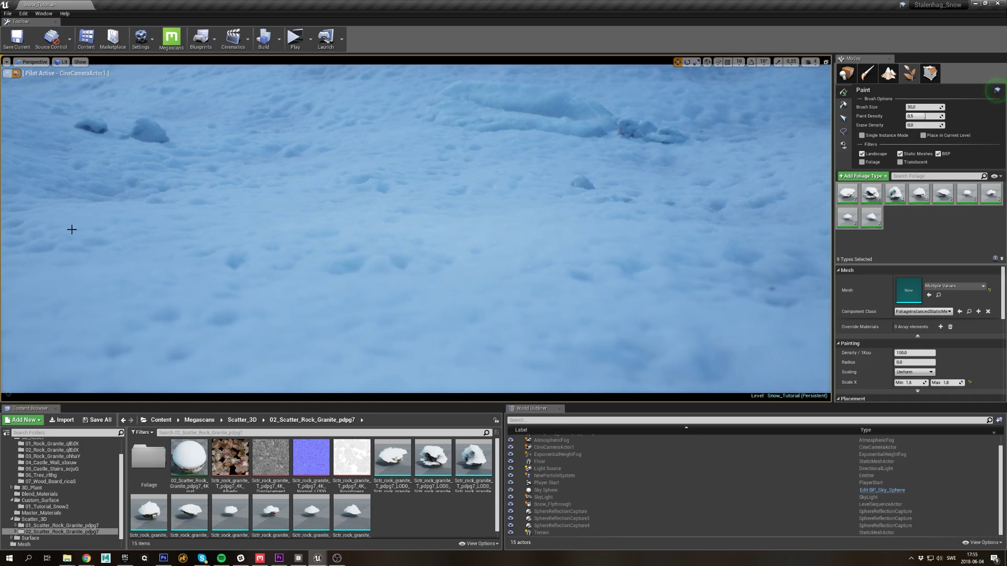
key("ctrl+z")
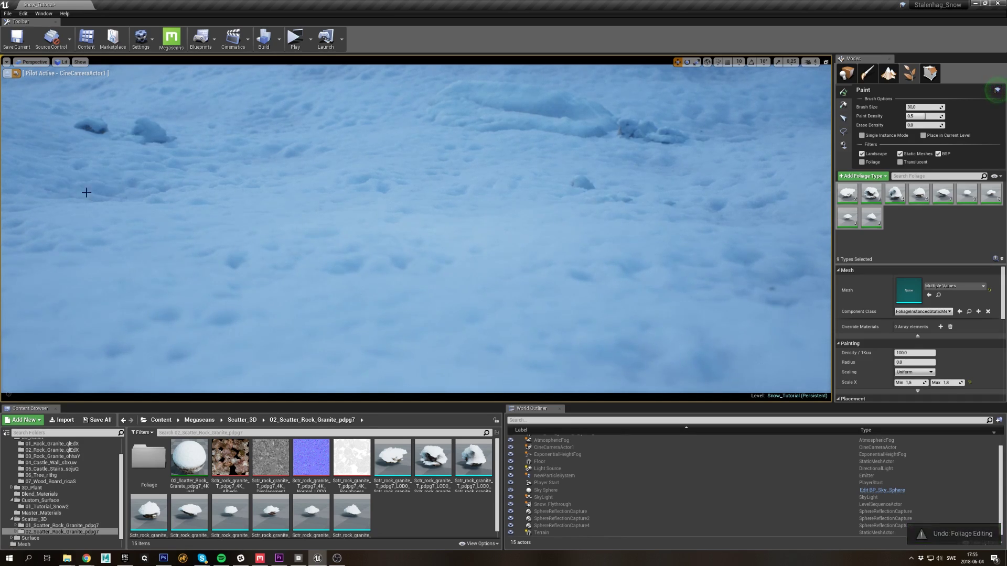